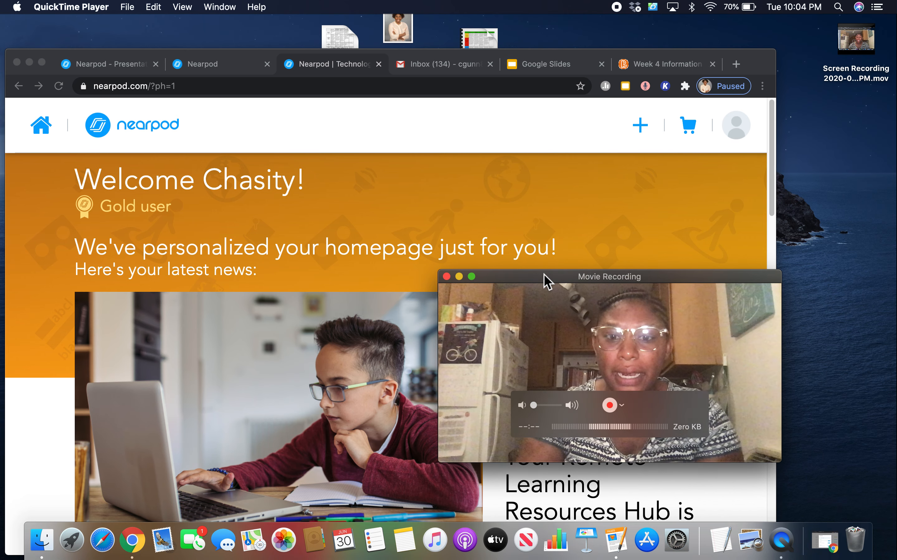
# Shrink the Movie Recording window and move it over the browser's lower-right edge, leaving most of the Nearpod page uncovered
pyautogui.moveTo(546, 283); pyautogui.dragTo(599, 290)
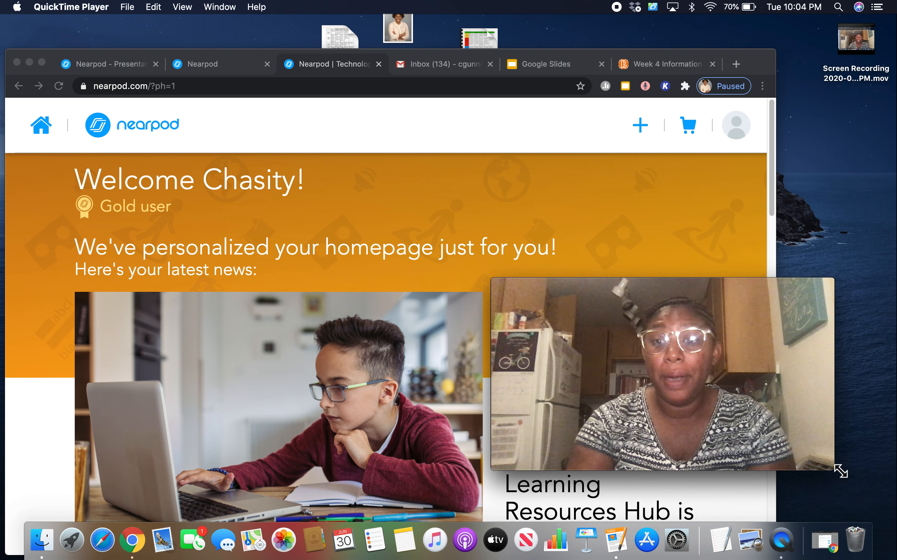
pyautogui.moveTo(835, 473); pyautogui.dragTo(744, 449)
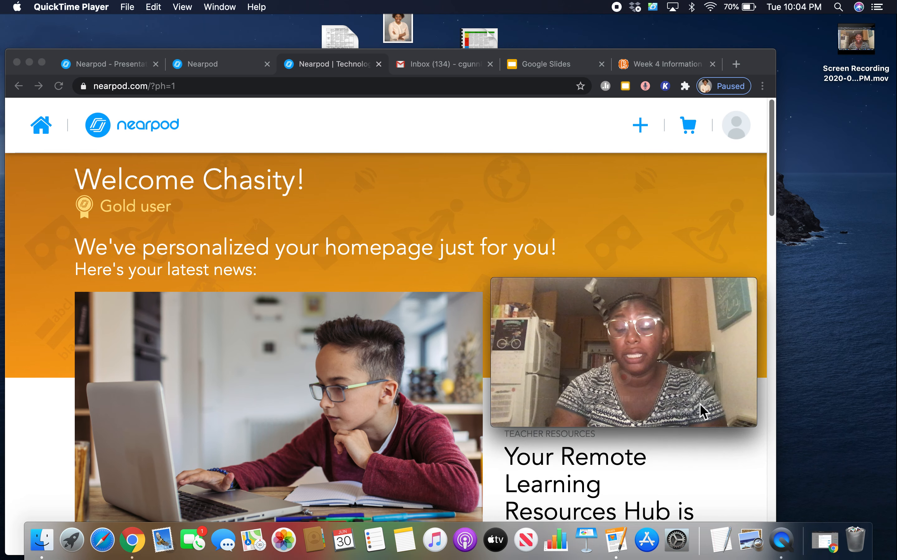
pyautogui.moveTo(604, 287); pyautogui.dragTo(758, 365)
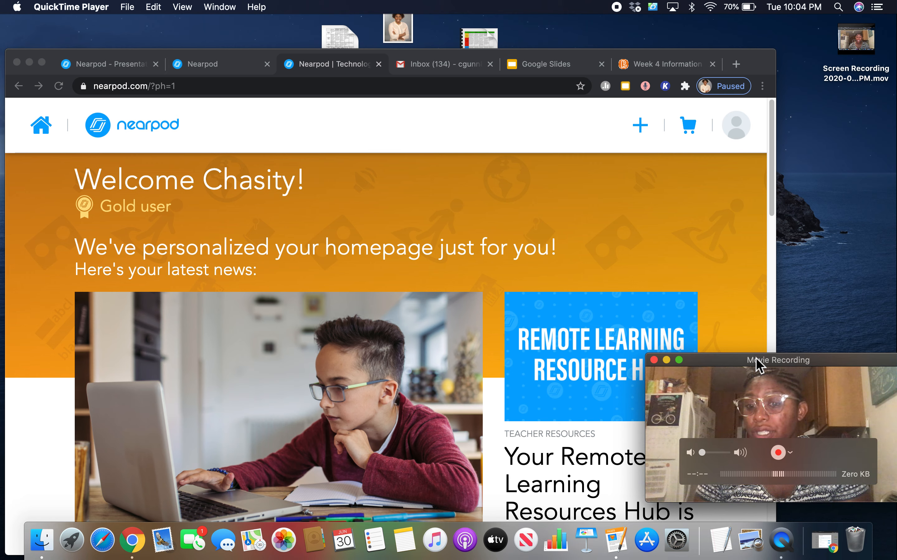
pyautogui.click(790, 453)
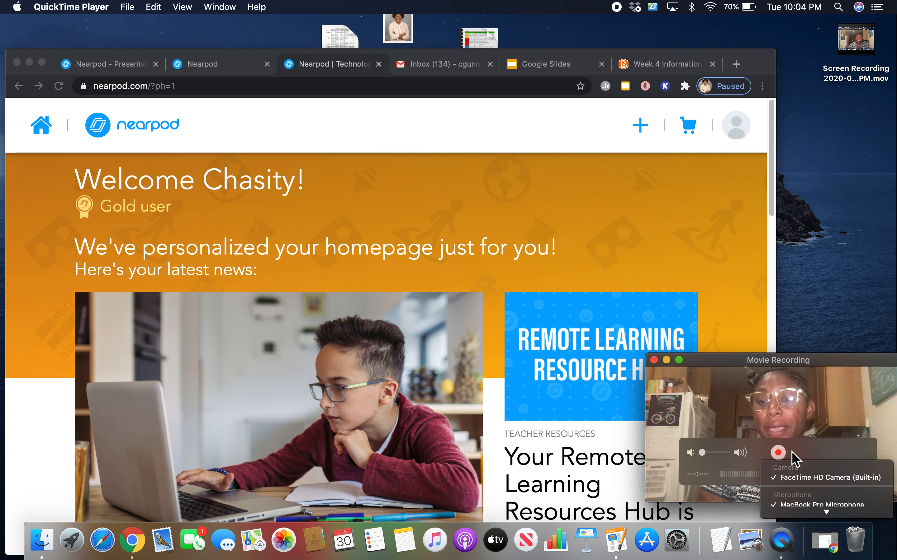
pyautogui.click(811, 363)
pyautogui.moveTo(811, 365); pyautogui.dragTo(809, 350)
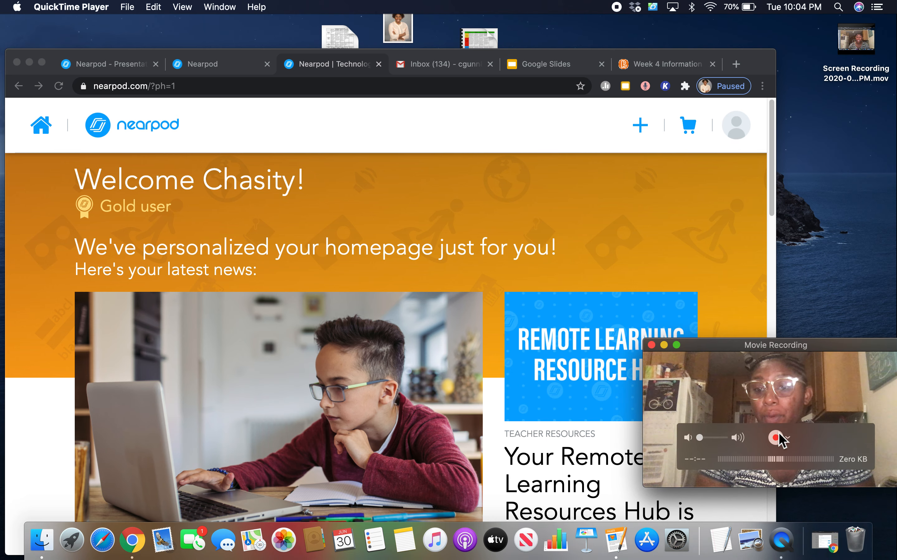
pyautogui.click(787, 438)
pyautogui.click(809, 441)
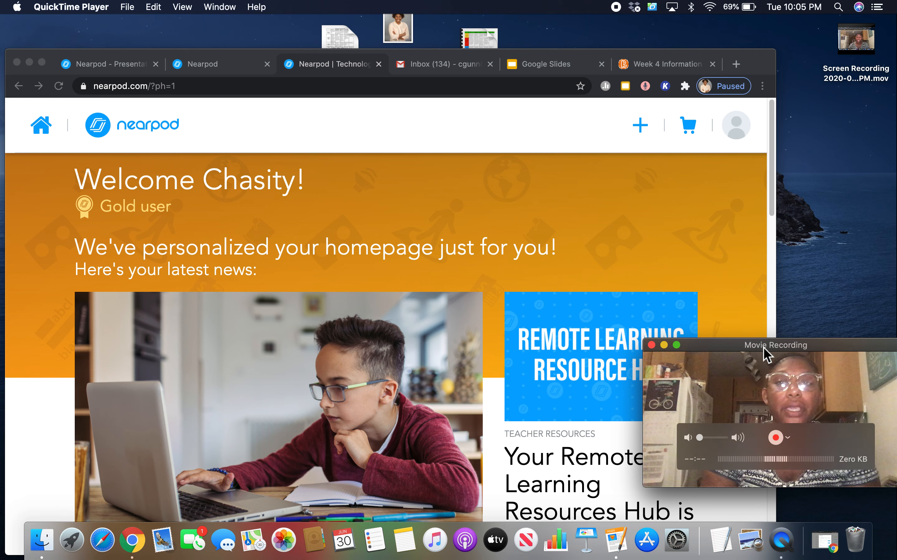
pyautogui.moveTo(748, 350); pyautogui.dragTo(776, 363)
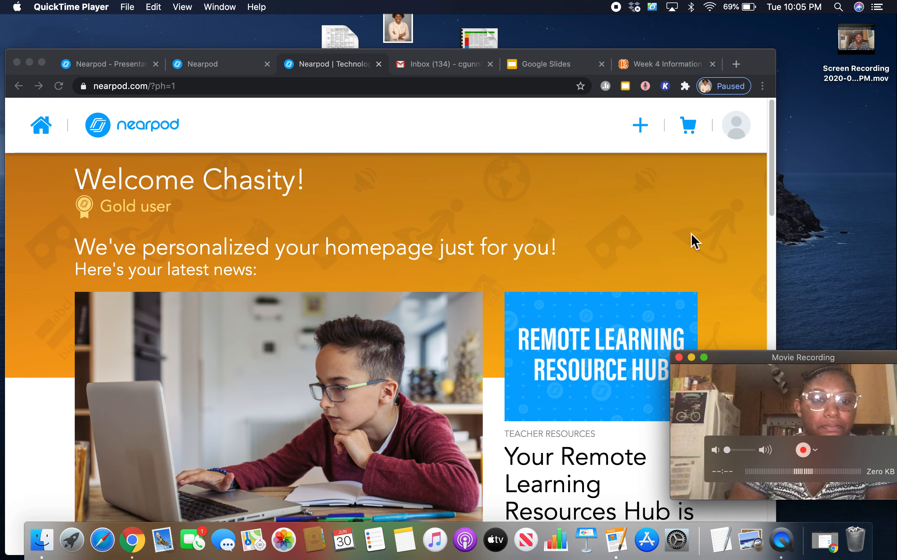
# Switch to the Nearpod library in Chrome and open the unsaved lesson on words to avoid in academic writing for editing
pyautogui.click(225, 70)
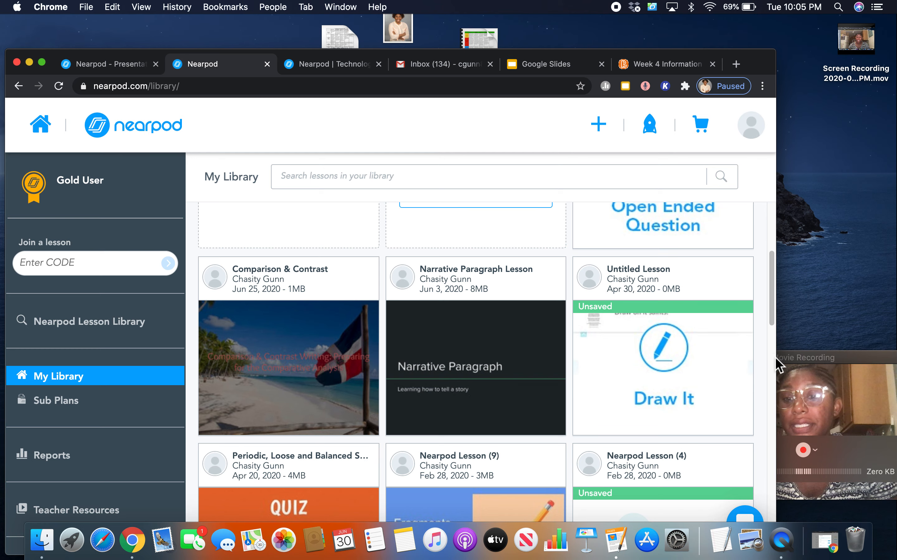
pyautogui.click(832, 360)
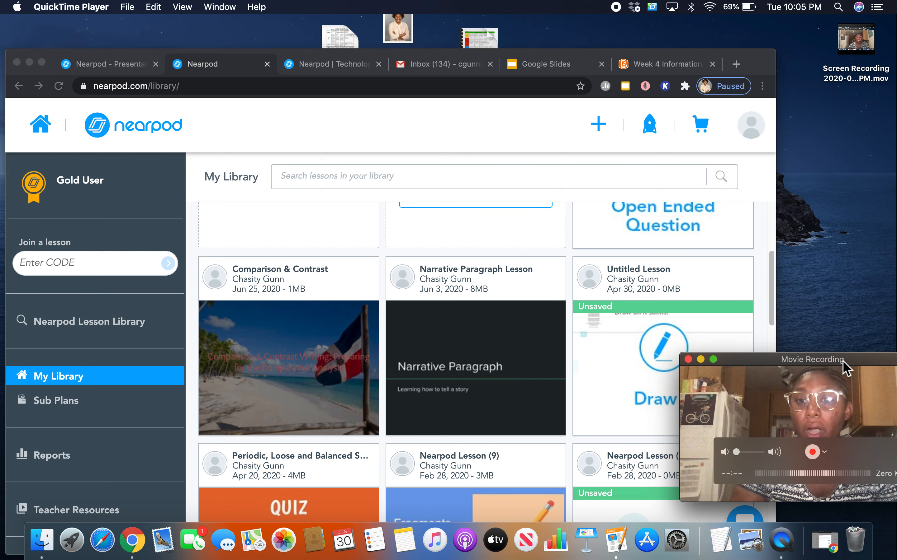
pyautogui.click(773, 291)
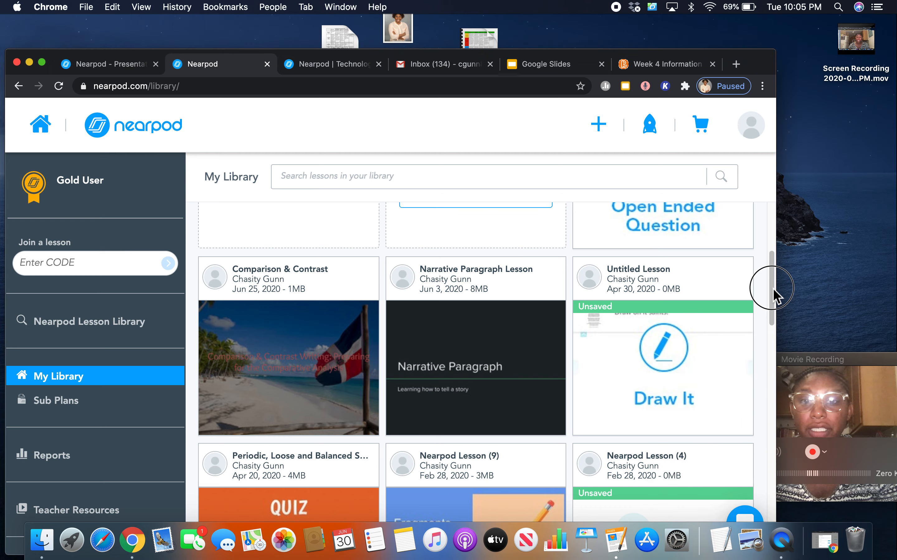
pyautogui.moveTo(767, 288); pyautogui.dragTo(770, 238)
pyautogui.click(698, 264)
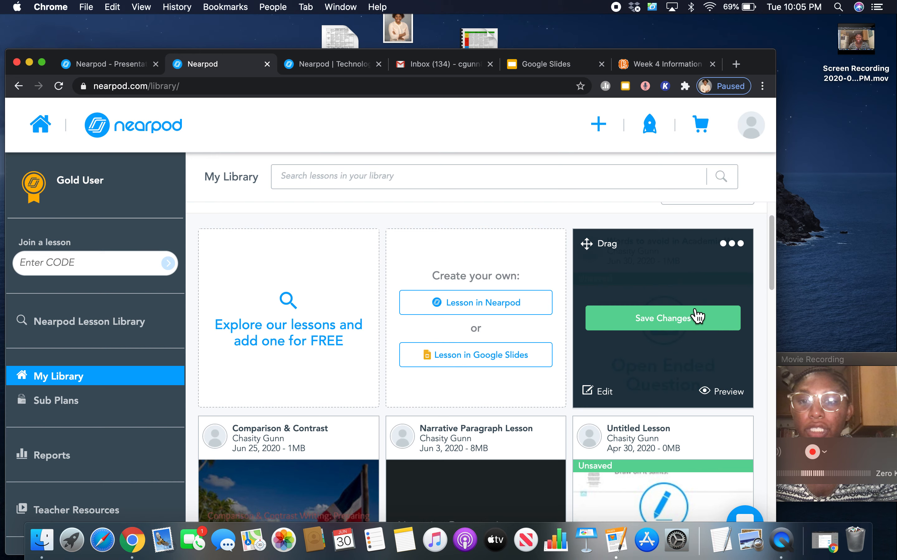
pyautogui.click(607, 394)
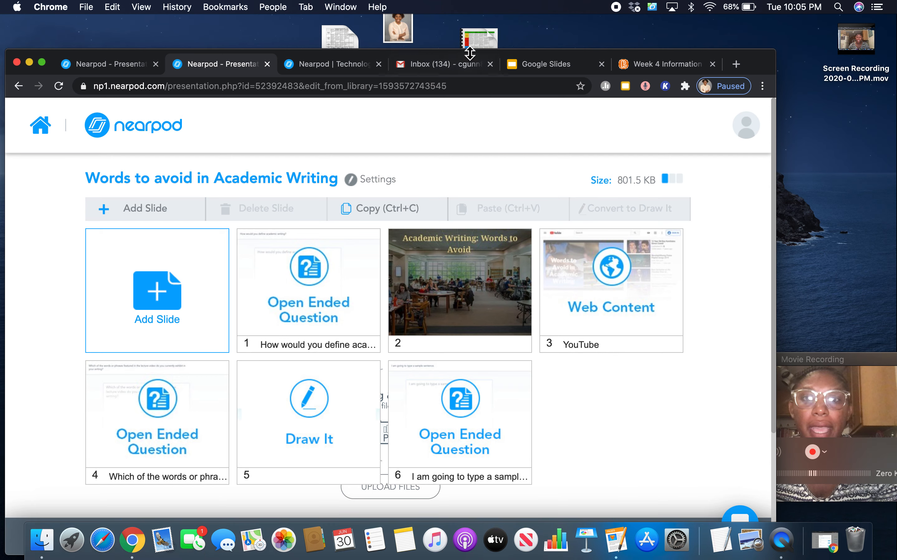
# Move the browser window up beneath the menu bar and raise the Movie Recording window beside the lesson slides
pyautogui.moveTo(464, 52); pyautogui.dragTo(461, 20)
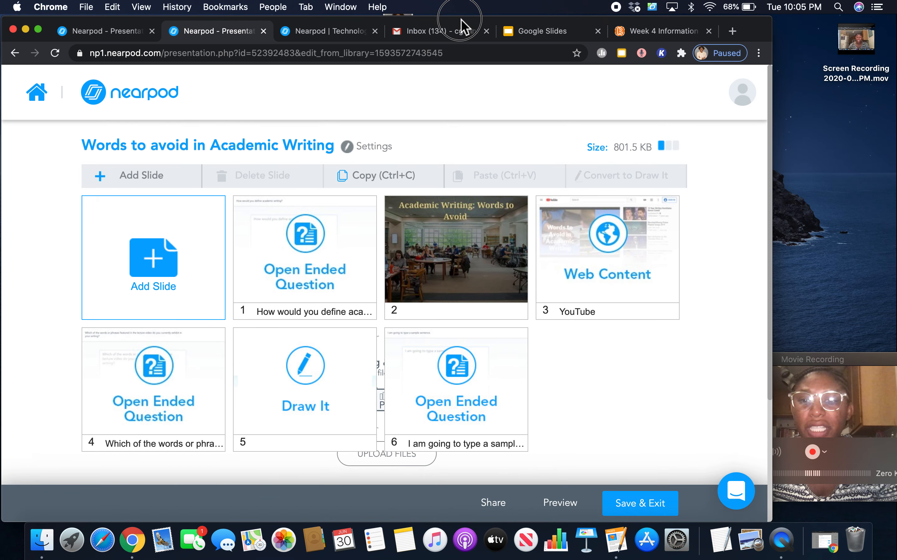
pyautogui.click(825, 361)
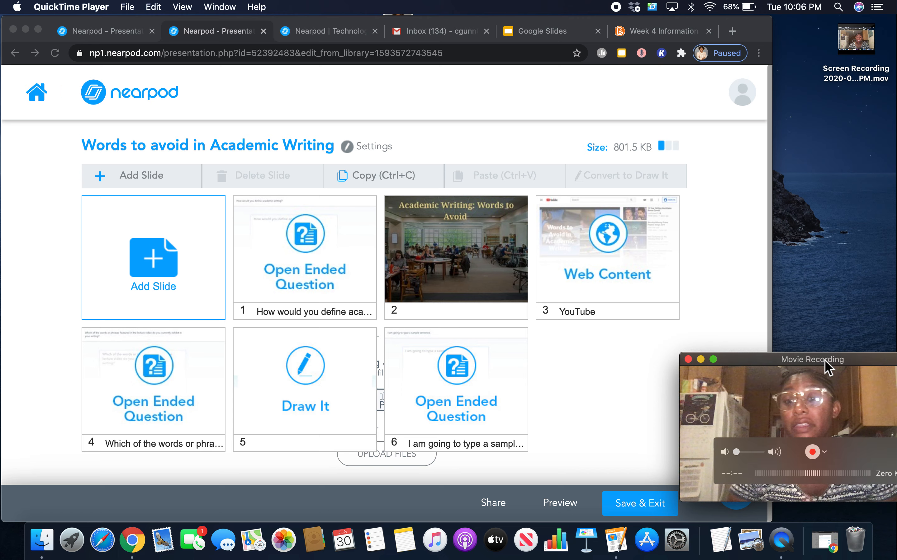
pyautogui.moveTo(824, 361); pyautogui.dragTo(810, 329)
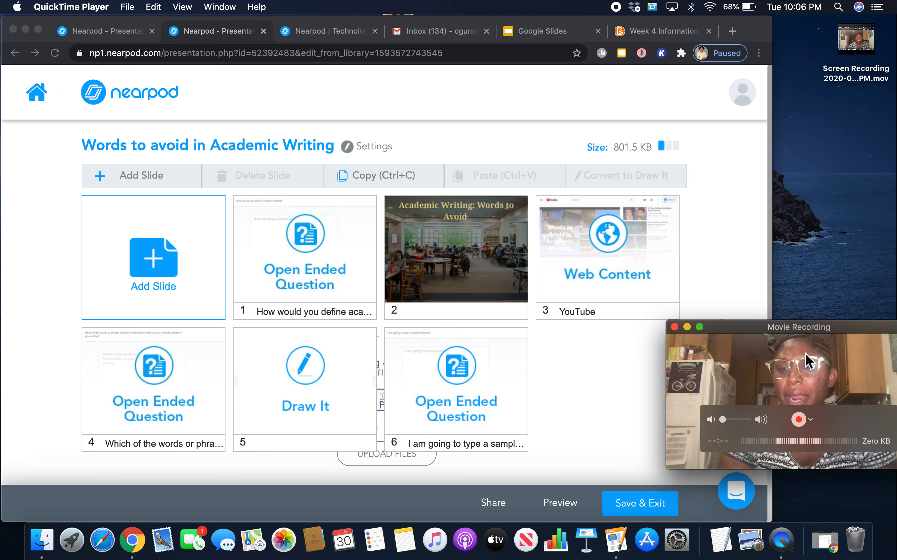
pyautogui.click(810, 420)
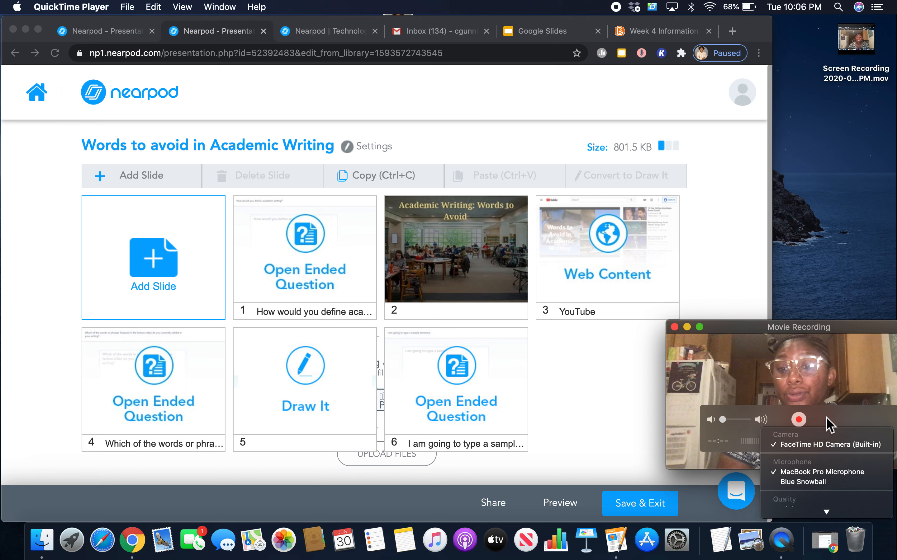
pyautogui.click(827, 417)
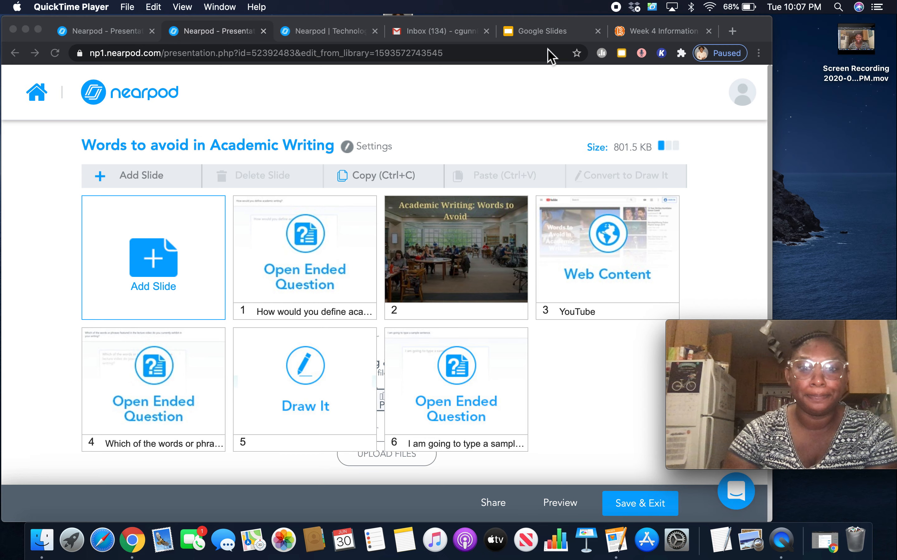
# Open the Academic Writing exercises presentation in Google Slides and look through slides 3 to 5
pyautogui.click(539, 37)
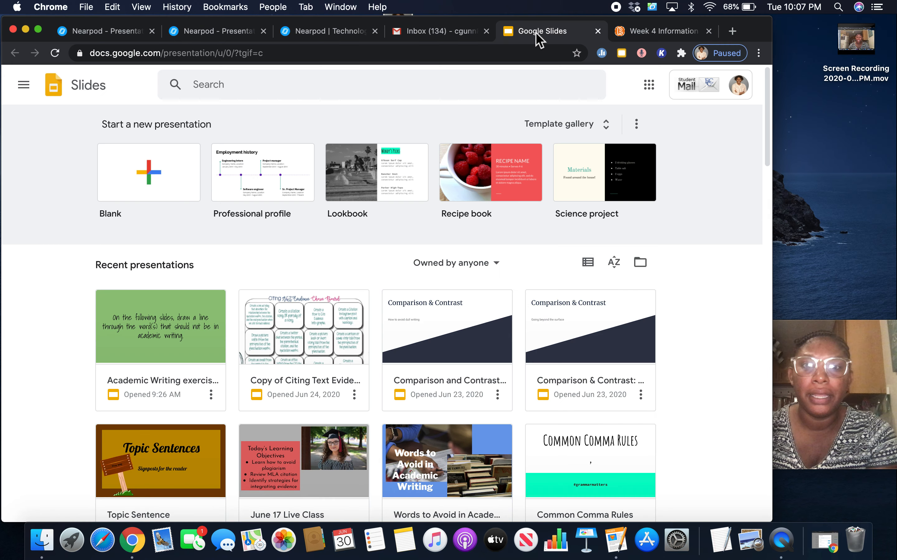
pyautogui.click(150, 337)
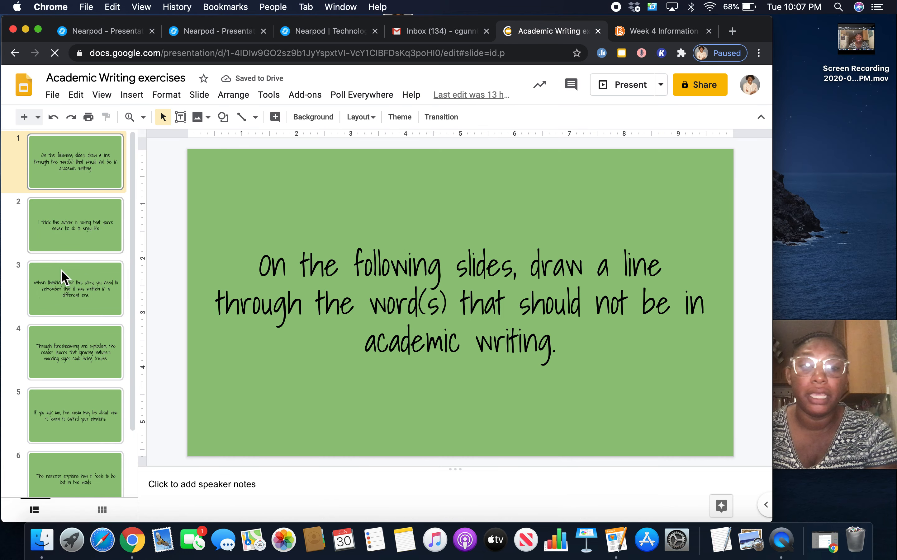
pyautogui.click(61, 276)
pyautogui.click(61, 348)
pyautogui.click(66, 411)
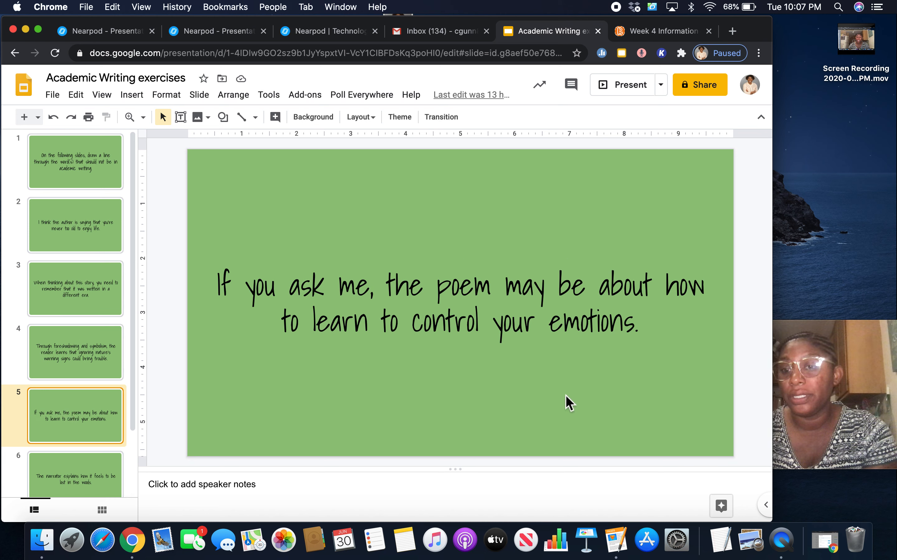
# Upload the Academic Writing exercises presentation from Google Drive into the Words to avoid in Academic Writing lesson in Nearpod
pyautogui.moveTo(773, 513); pyautogui.dragTo(742, 515)
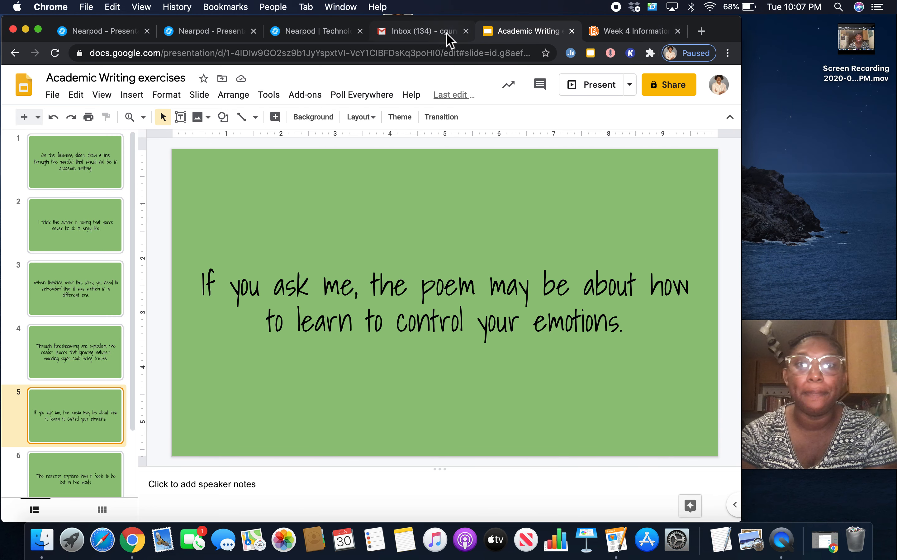
pyautogui.click(322, 37)
pyautogui.click(215, 33)
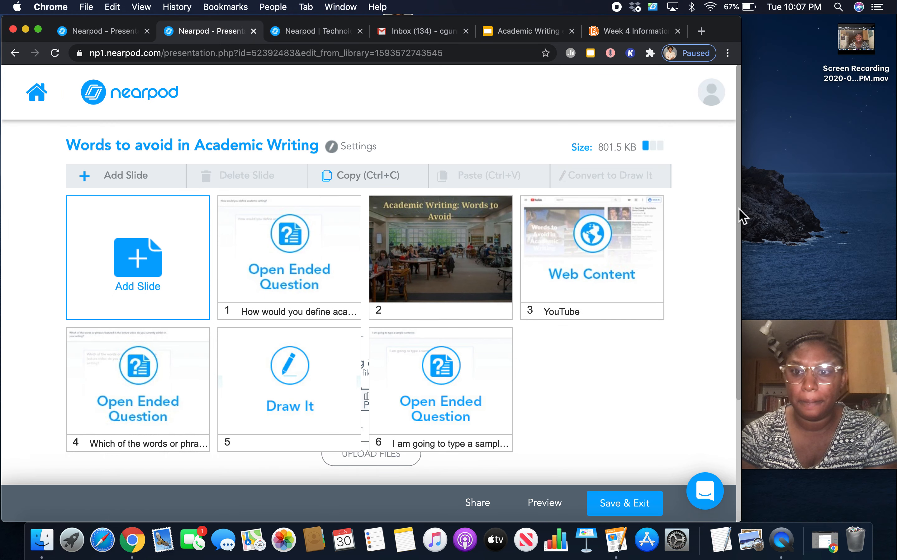
pyautogui.moveTo(738, 218); pyautogui.dragTo(738, 252)
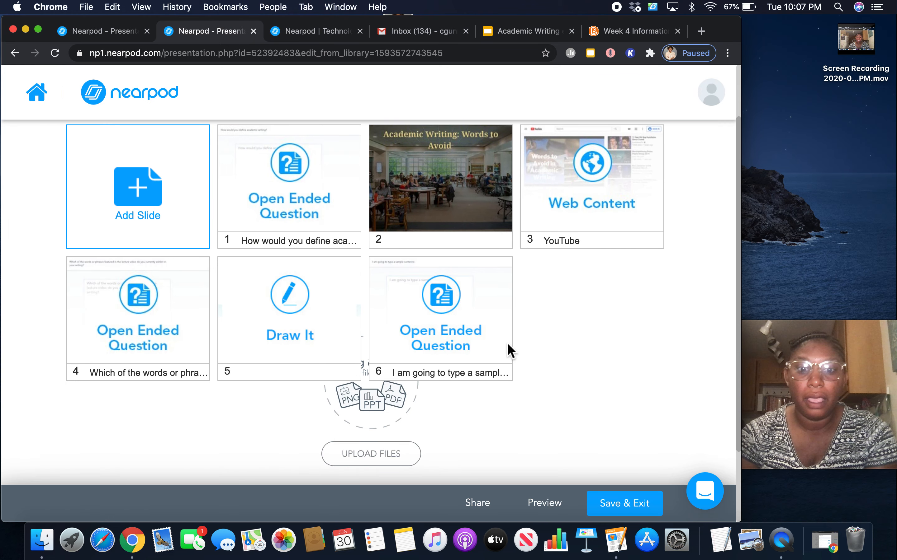
pyautogui.click(390, 460)
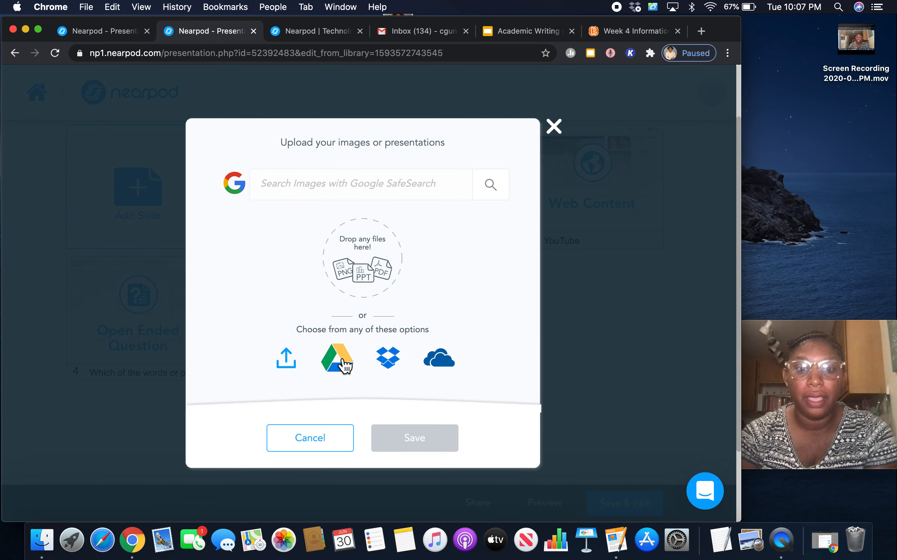
pyautogui.click(338, 358)
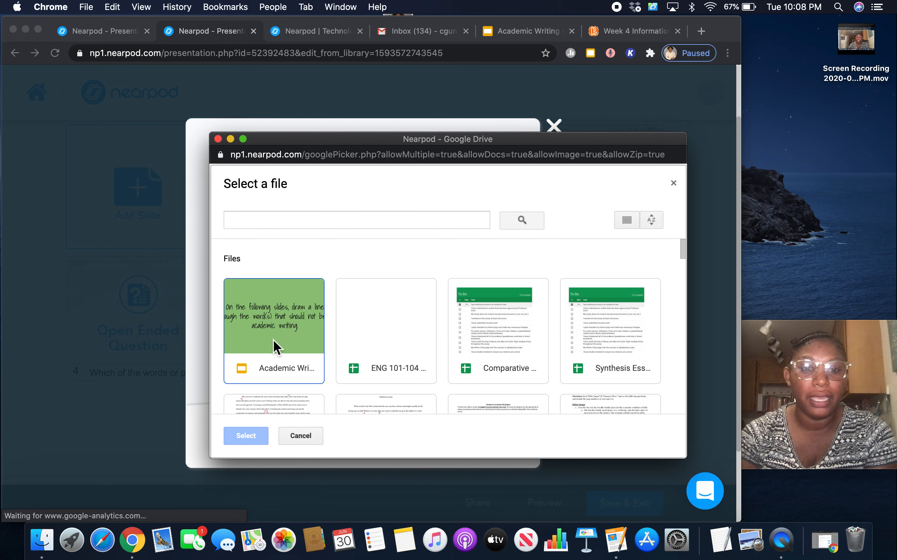
pyautogui.click(273, 344)
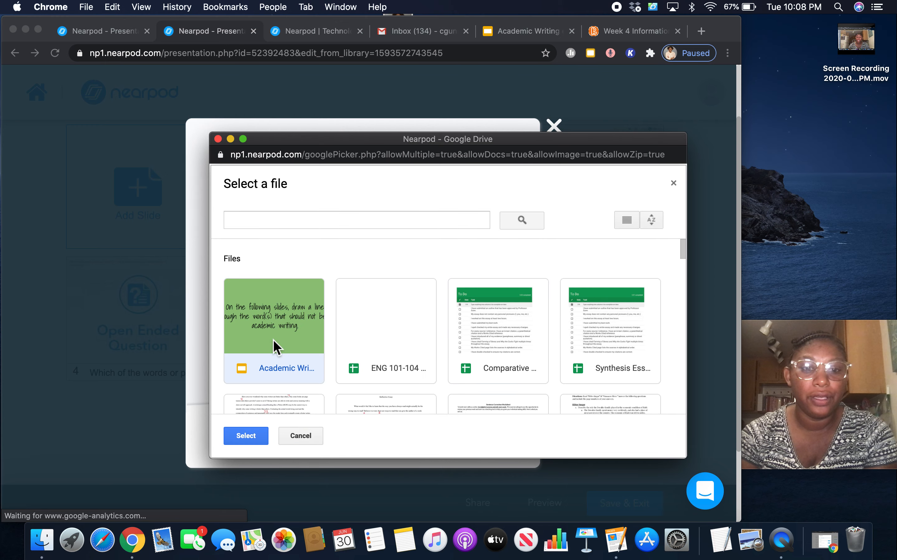
pyautogui.click(249, 438)
pyautogui.click(427, 252)
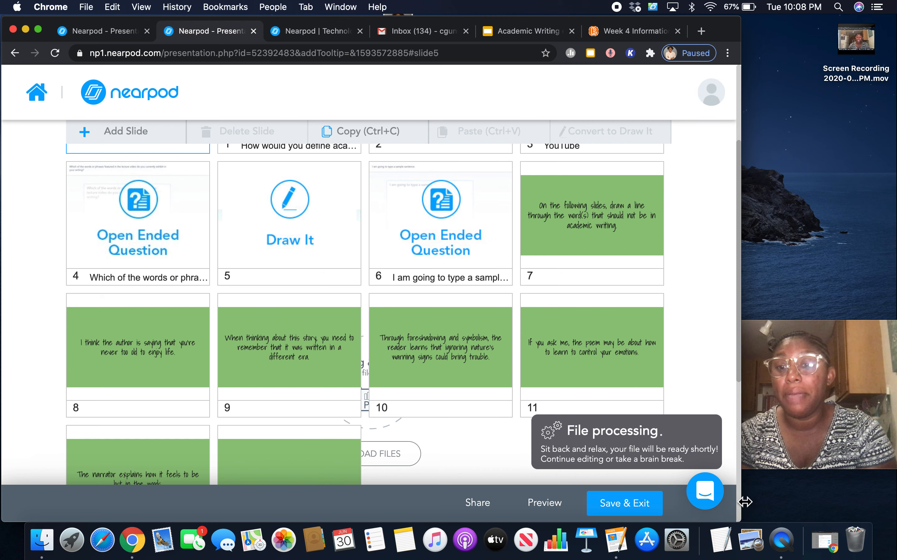
# Convert slide 7 with the drawing instructions to a Draw It activity, keeping a copy of the original slide
pyautogui.moveTo(741, 502); pyautogui.dragTo(716, 504)
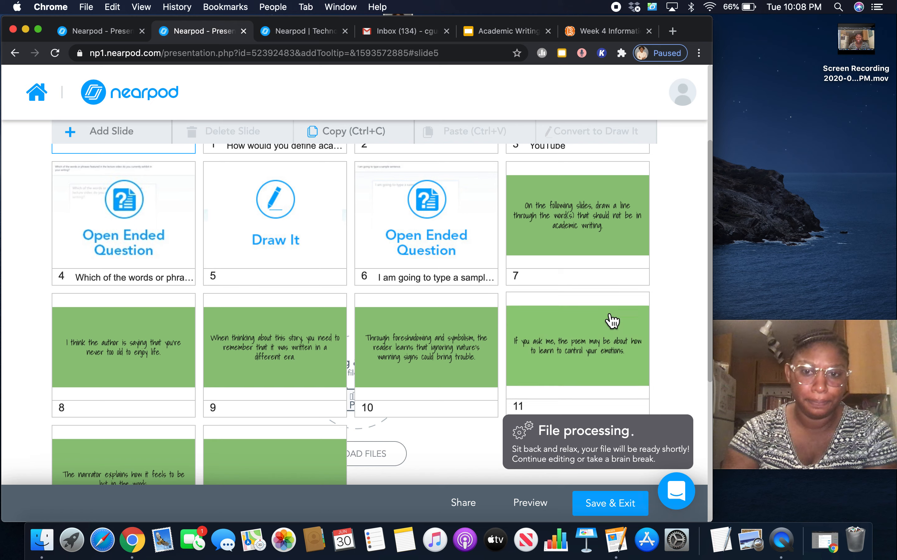
pyautogui.click(577, 257)
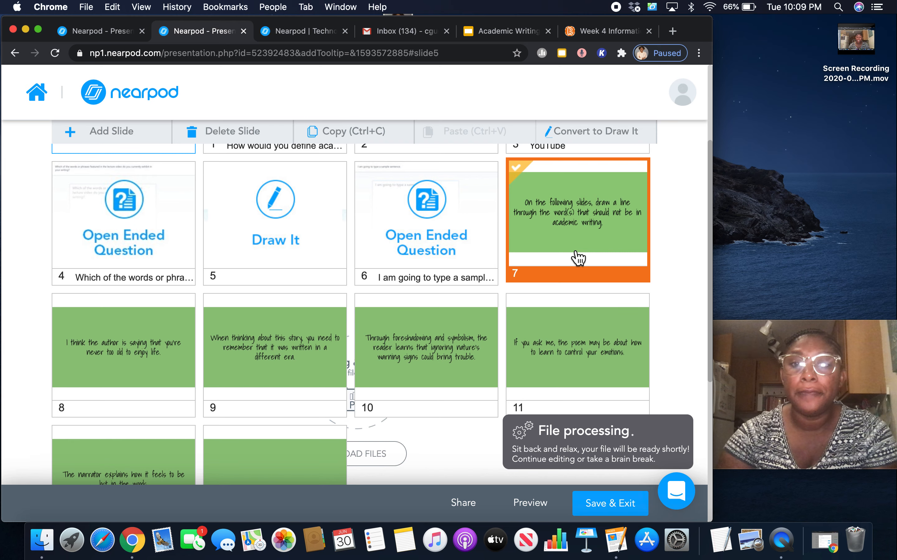
pyautogui.click(595, 137)
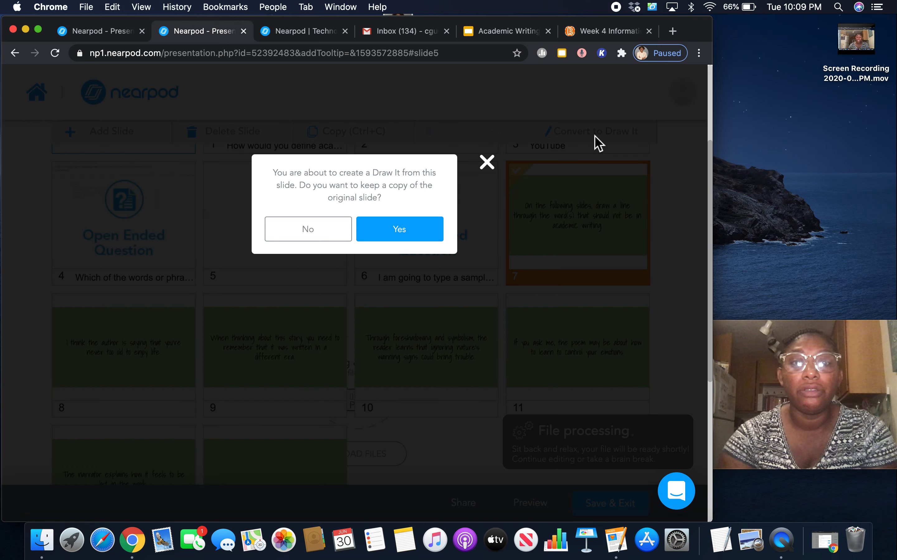
pyautogui.click(418, 235)
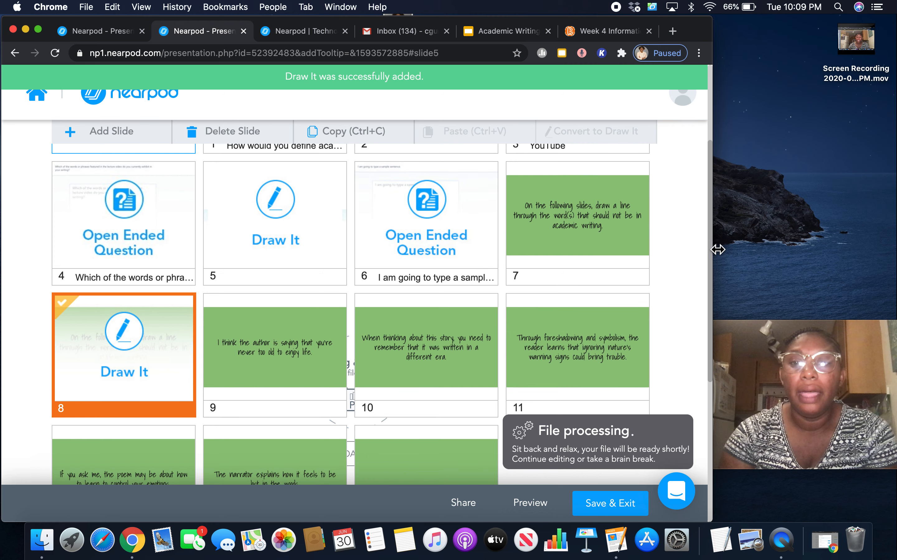
# Add an Open Ended Question activity after the blank green slide 14
pyautogui.scroll(-4, 706, 284)
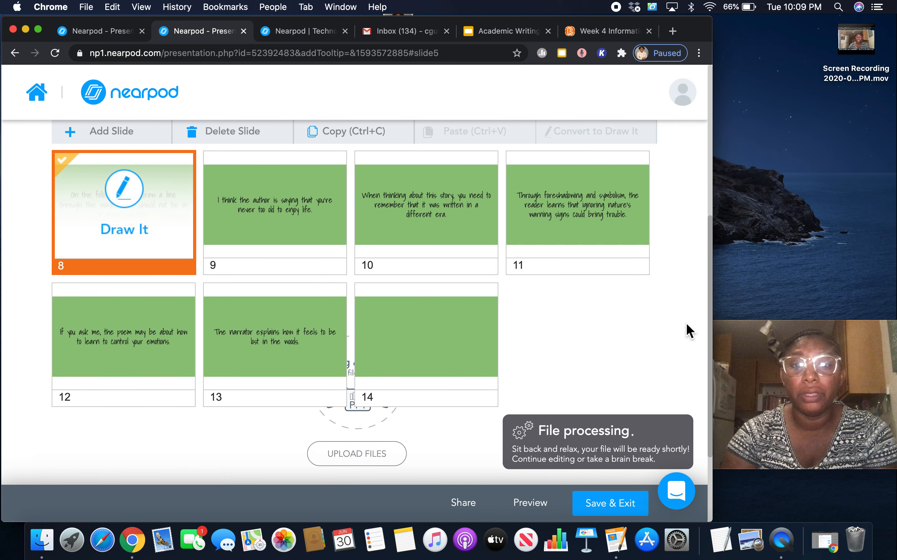
pyautogui.click(464, 348)
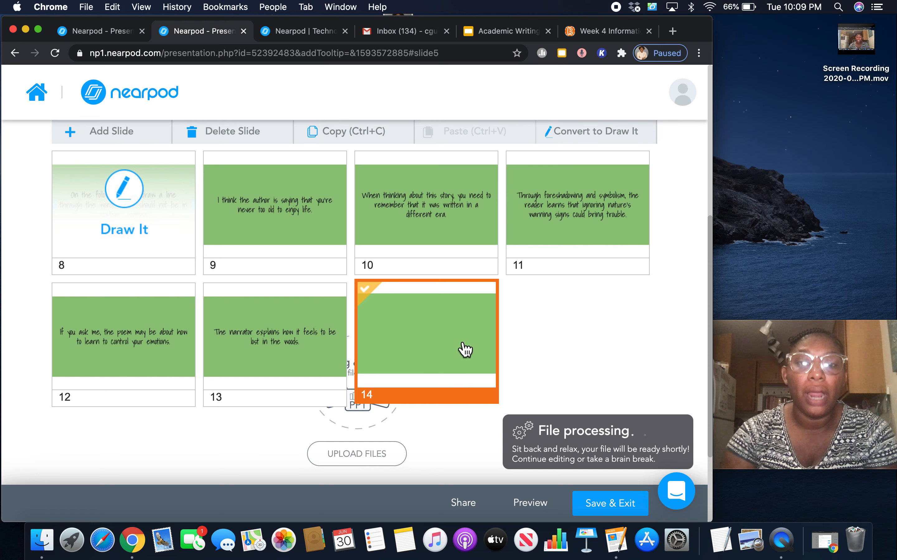
pyautogui.click(137, 146)
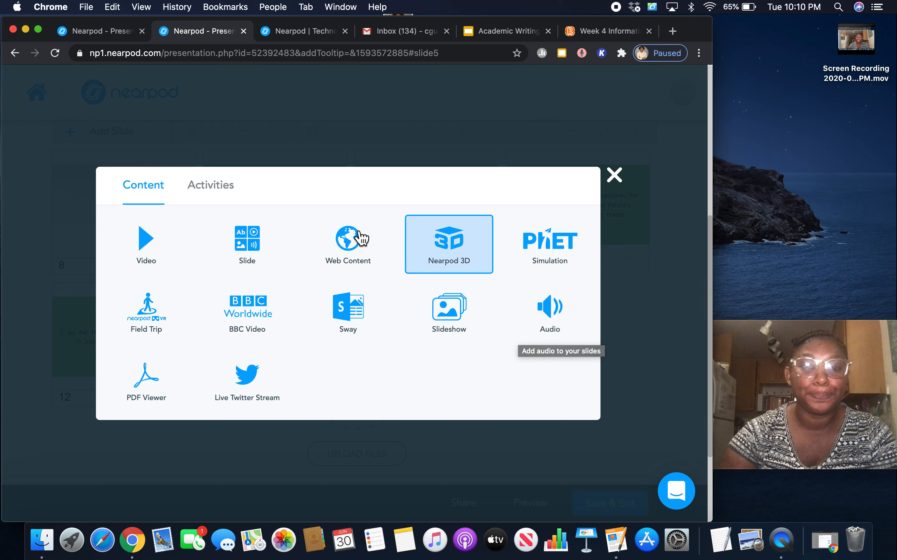
pyautogui.click(230, 197)
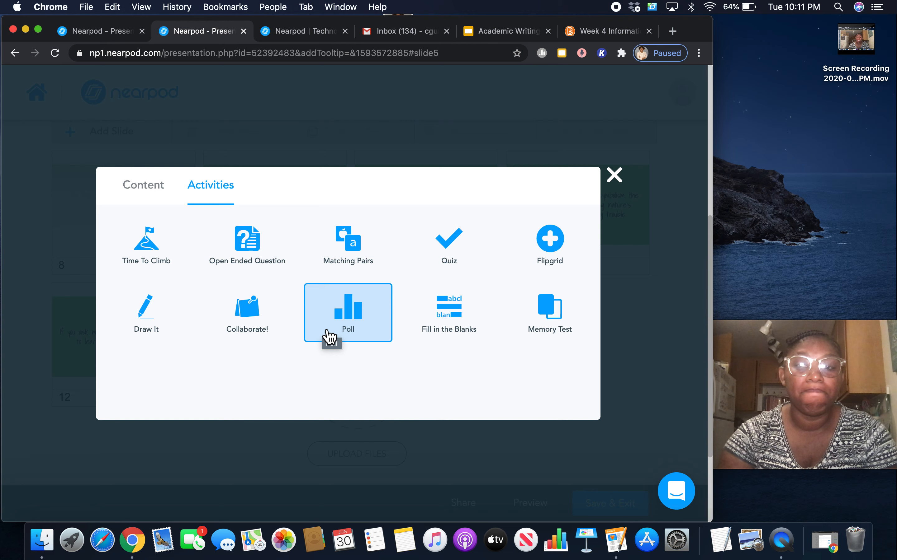
pyautogui.click(257, 263)
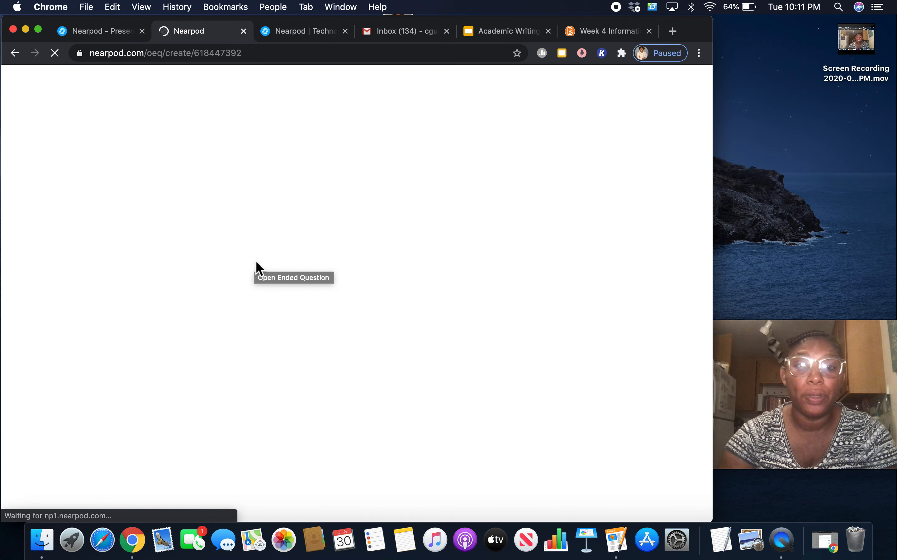
# Enter the question "Write a sample sentence using academic writing." and save the Open Ended Question activity
pyautogui.click(196, 210)
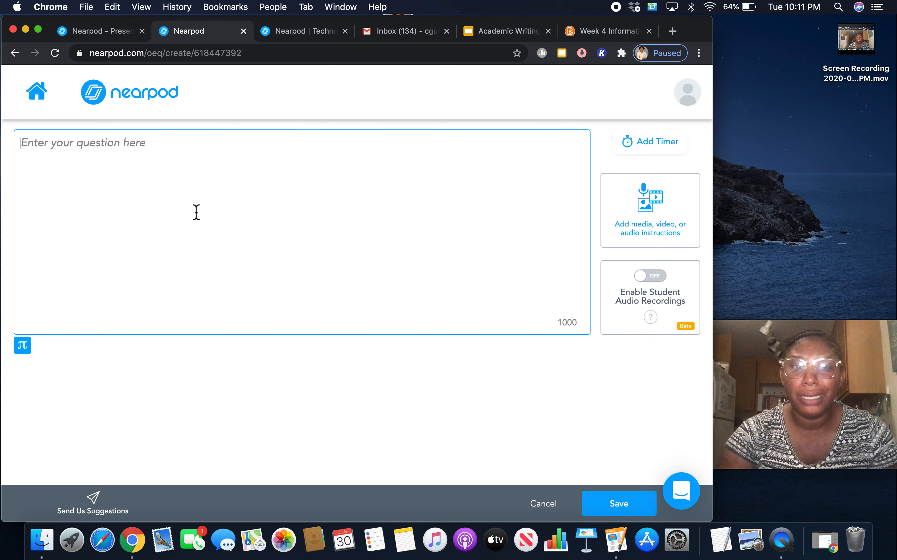
pyautogui.write('Write')
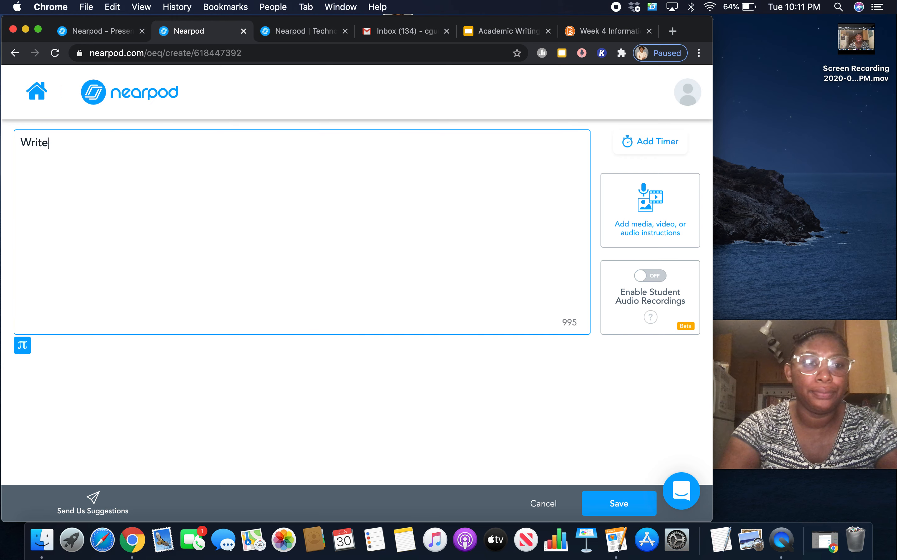
pyautogui.write(' a sample')
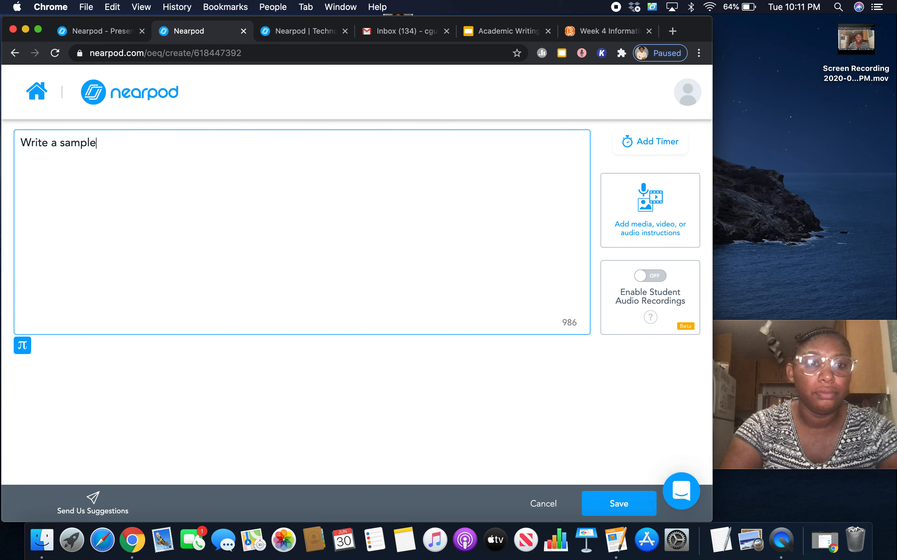
pyautogui.write(' sentence using cad')
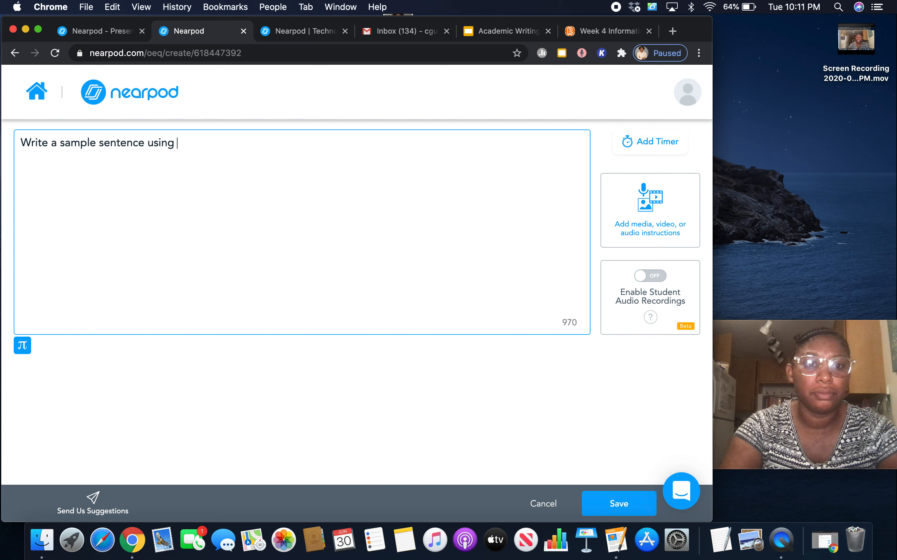
pyautogui.press('BackSpace')
pyautogui.press('BackSpace')
pyautogui.press('BackSpace')
pyautogui.write('academ')
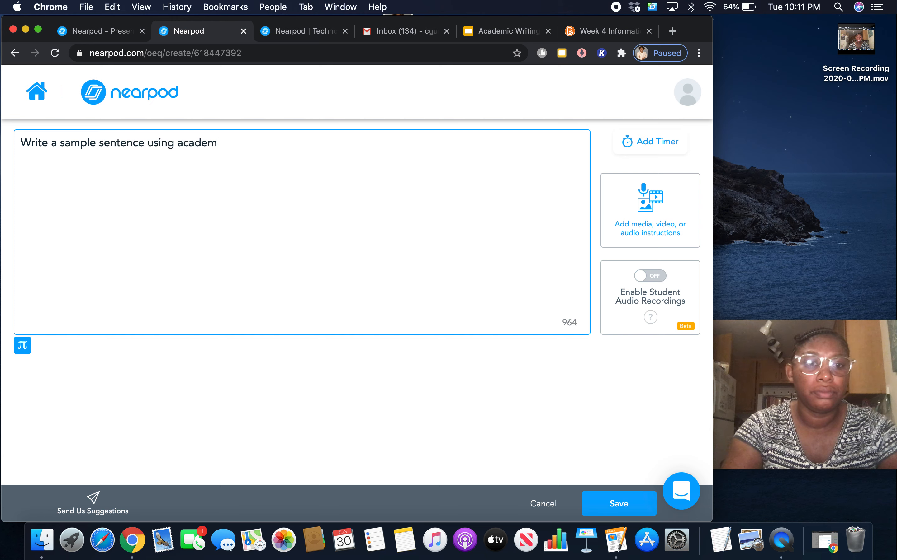
pyautogui.write('ic writing')
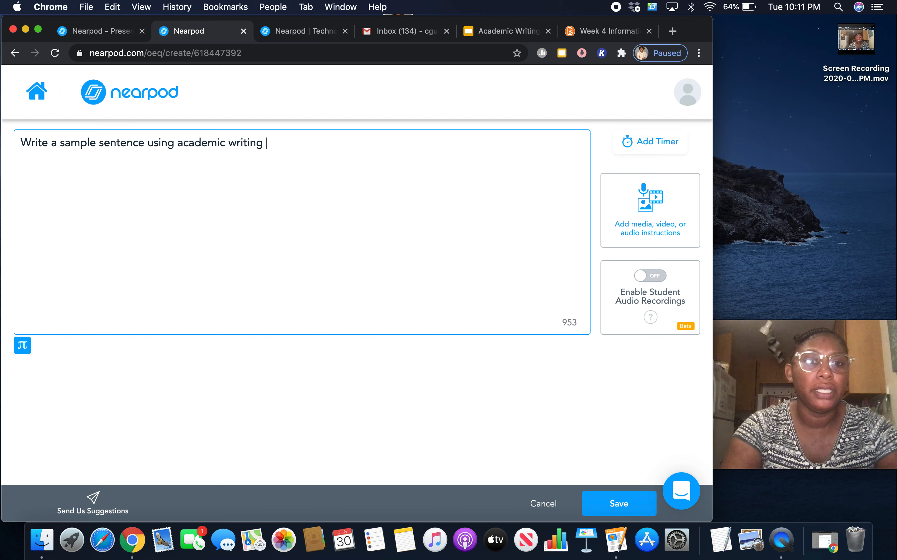
pyautogui.press('BackSpace')
pyautogui.write('.')
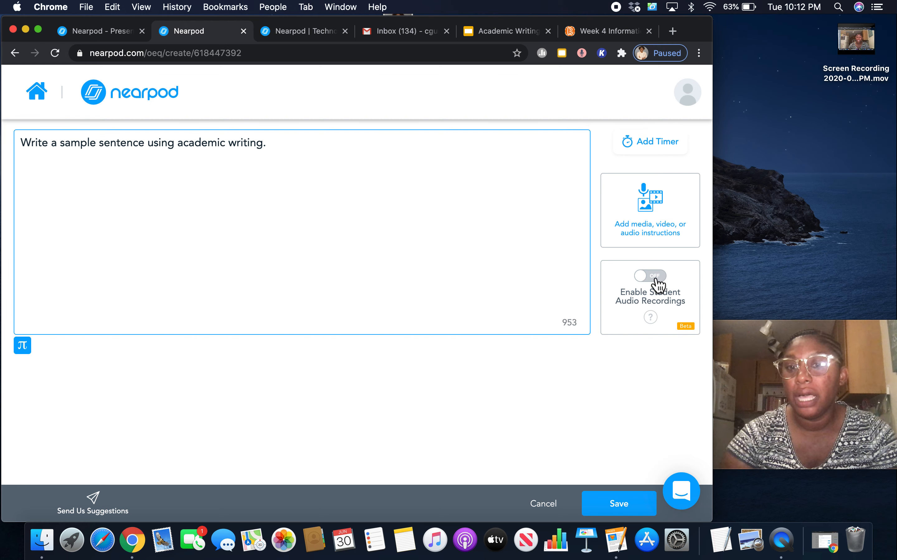
pyautogui.click(629, 509)
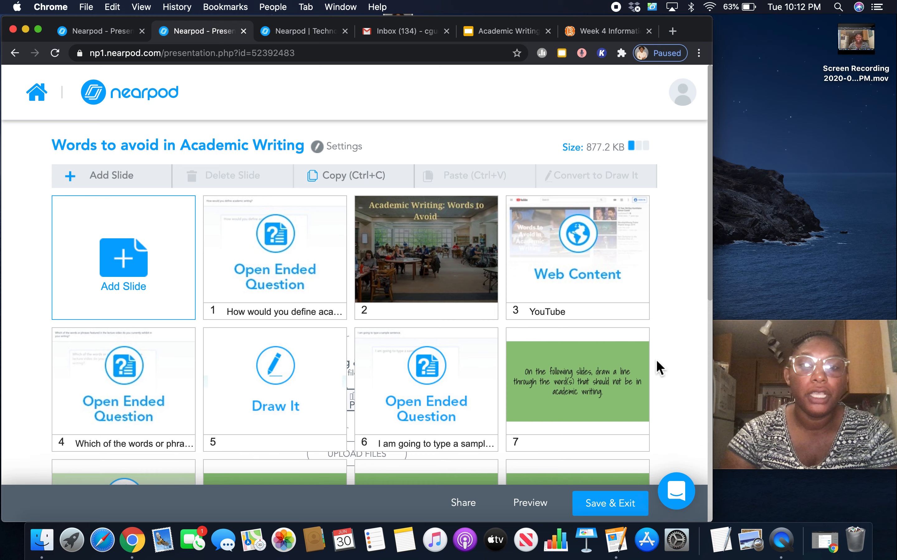
# Preview the lesson as a student with microphone access allowed, look through slides 1 to 5, and close the preview
pyautogui.click(541, 511)
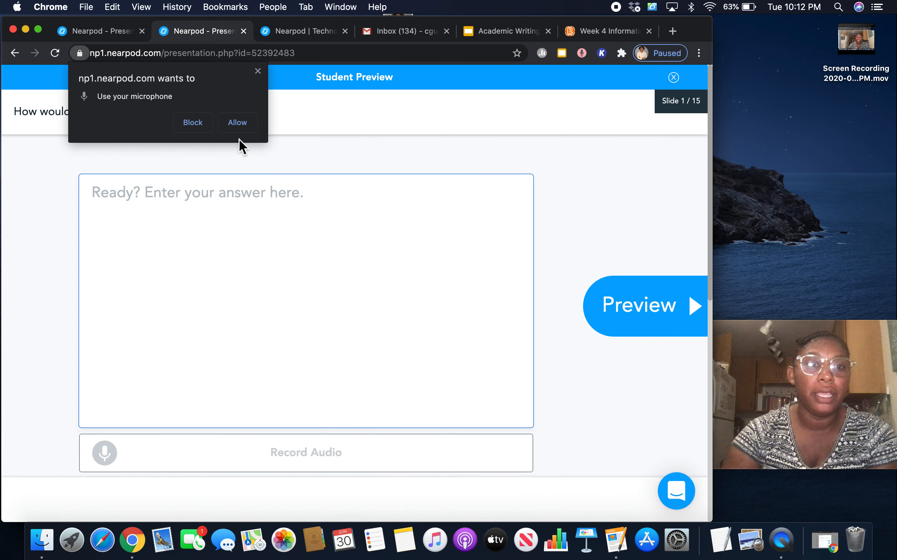
pyautogui.click(236, 127)
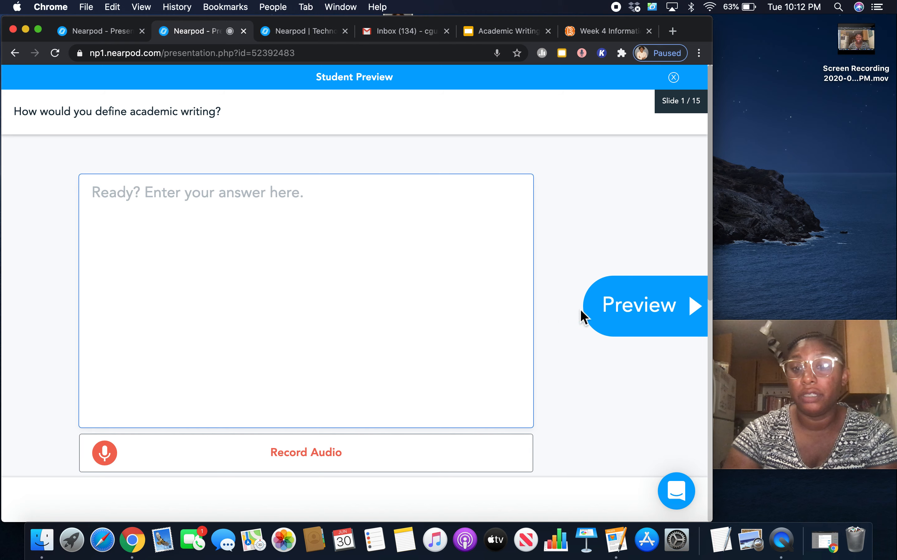
pyautogui.click(621, 311)
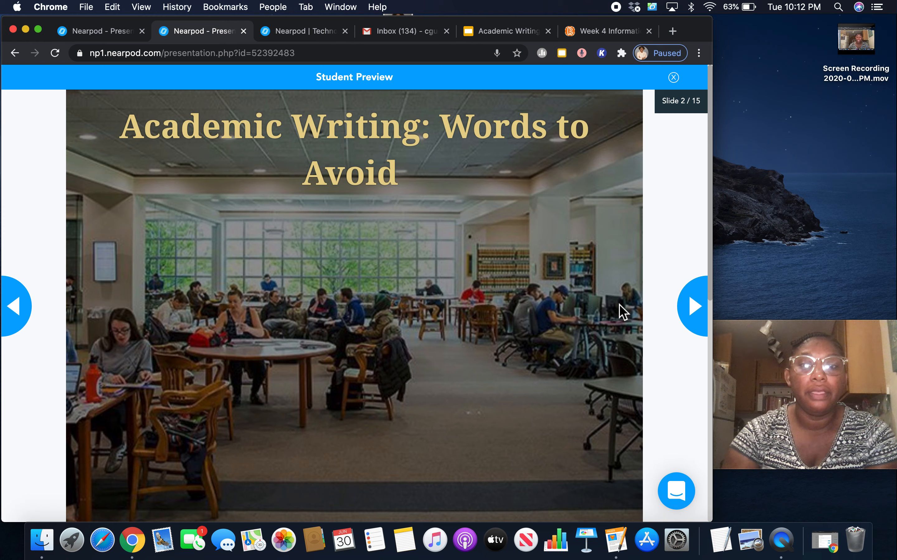
pyautogui.click(691, 319)
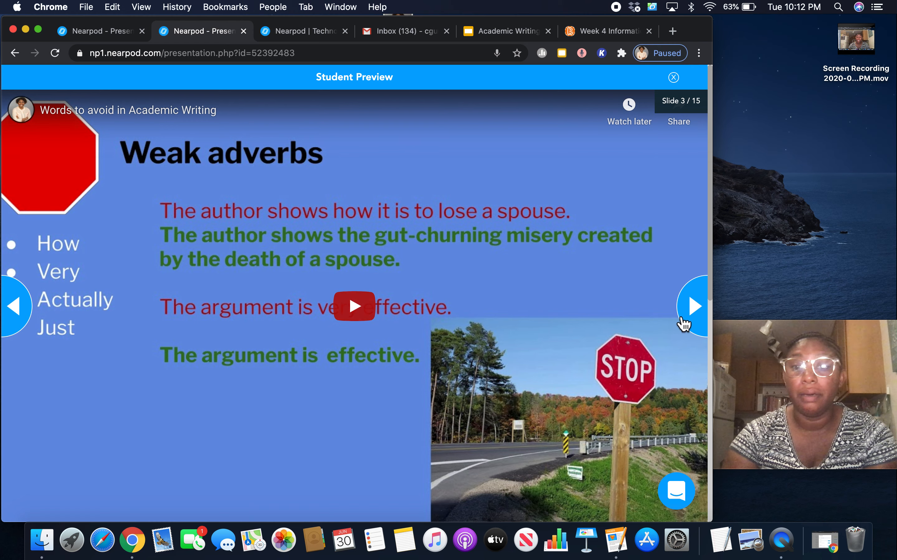
pyautogui.click(691, 308)
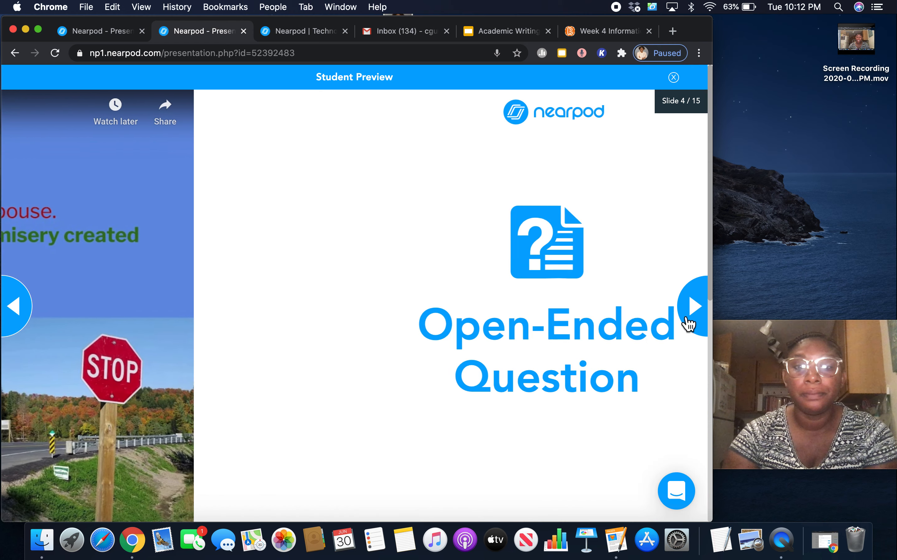
pyautogui.click(689, 323)
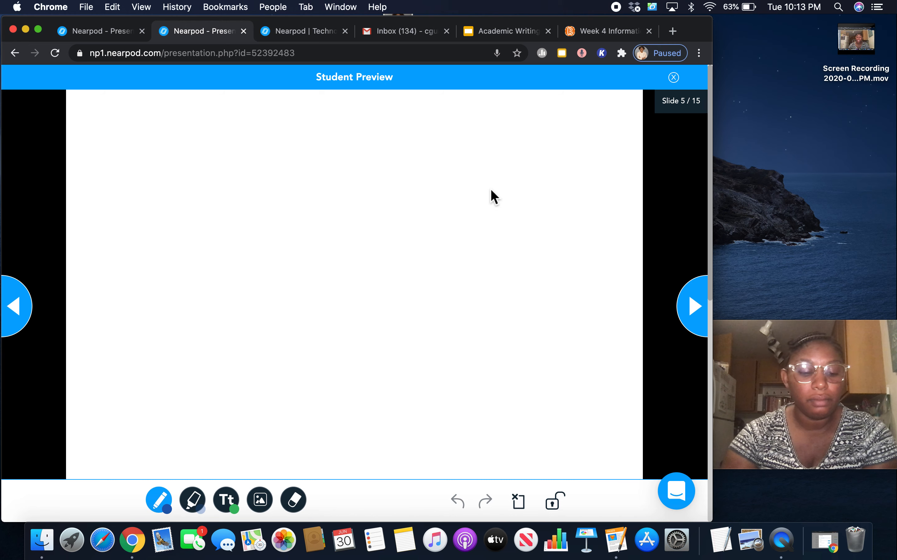
pyautogui.click(681, 88)
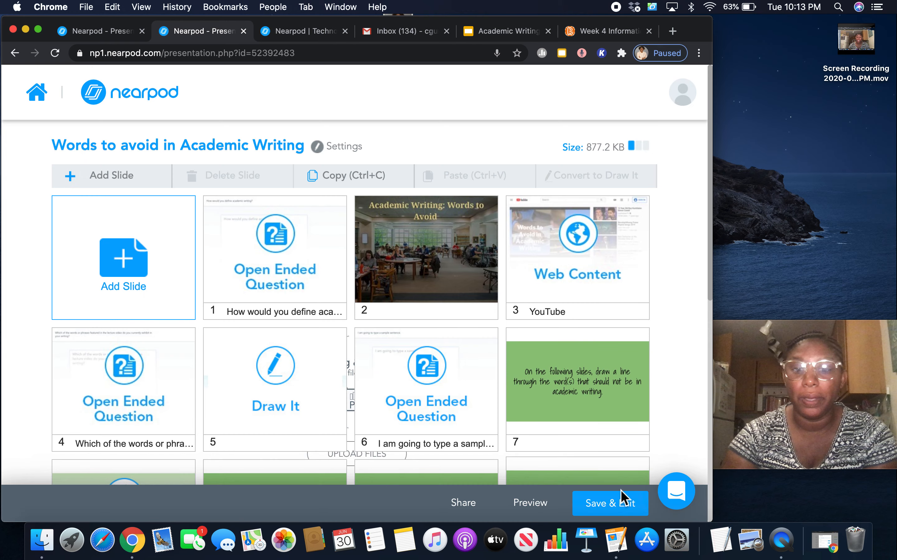
# Save and exit the lesson, look at its extra options in My Library, and launch it as Student-Paced
pyautogui.click(612, 504)
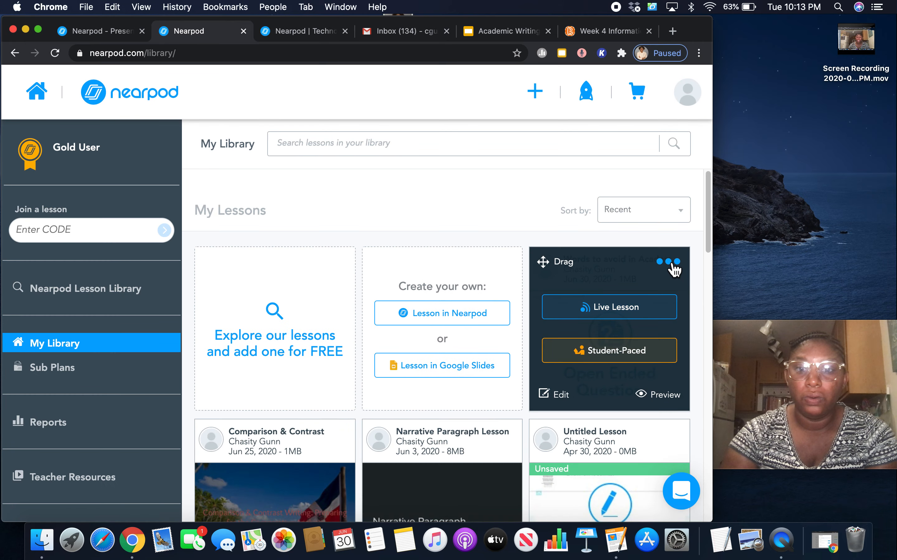
pyautogui.click(671, 264)
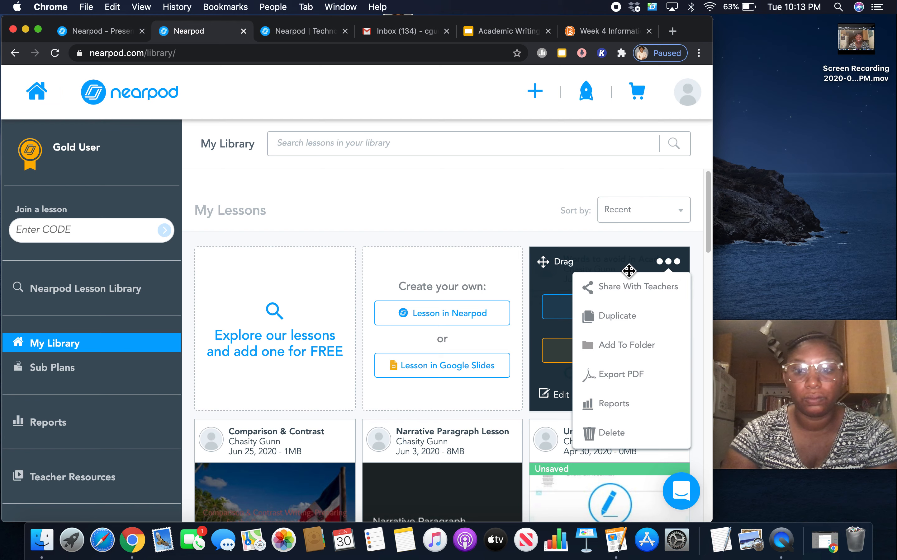
pyautogui.click(626, 271)
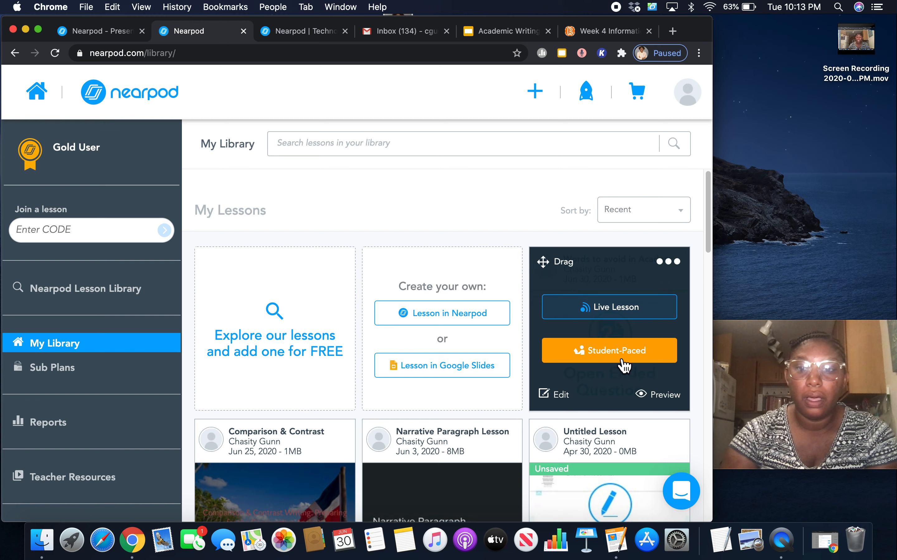
pyautogui.click(616, 358)
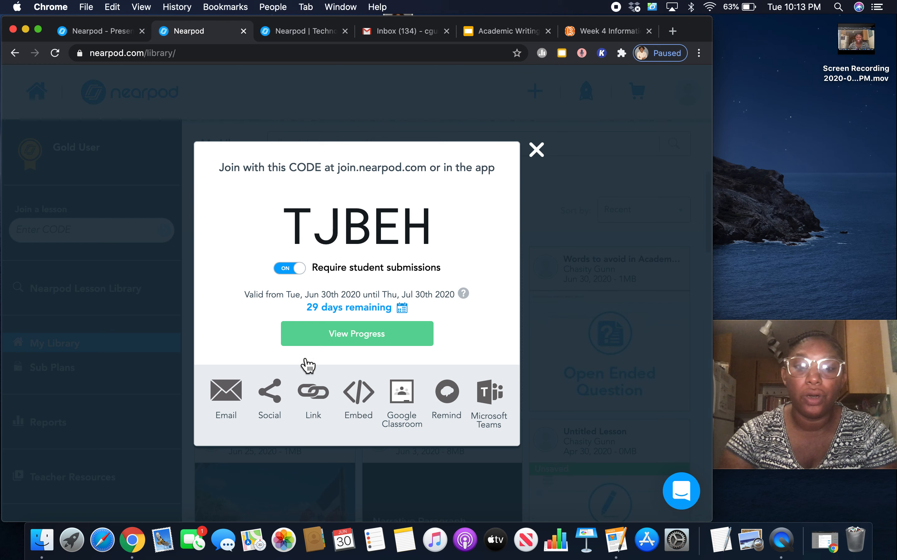
# View the student-paced lesson's share link and copy its small-size embed code
pyautogui.click(317, 395)
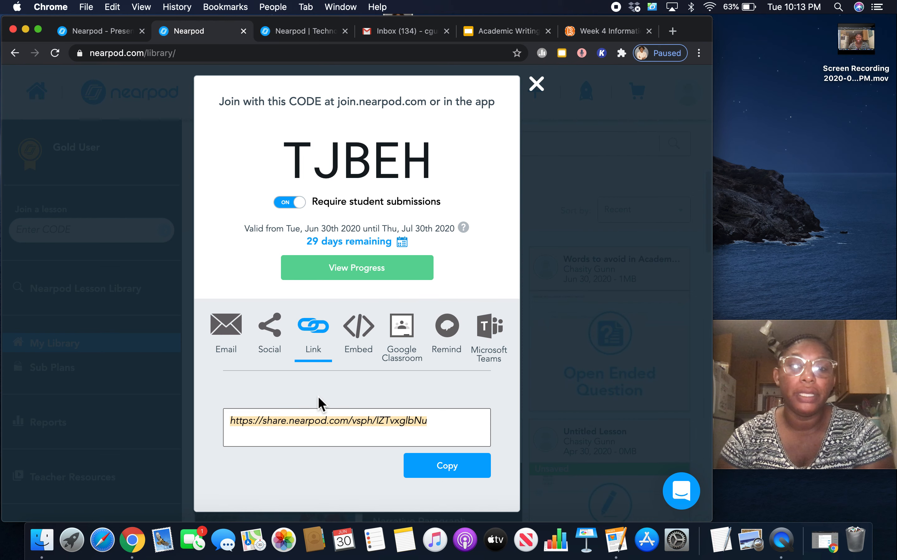
pyautogui.click(366, 349)
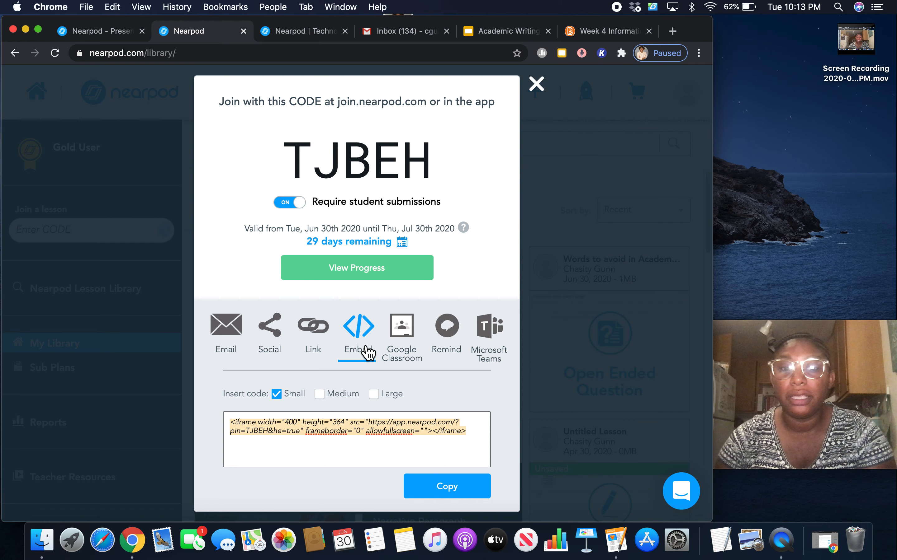
pyautogui.click(433, 486)
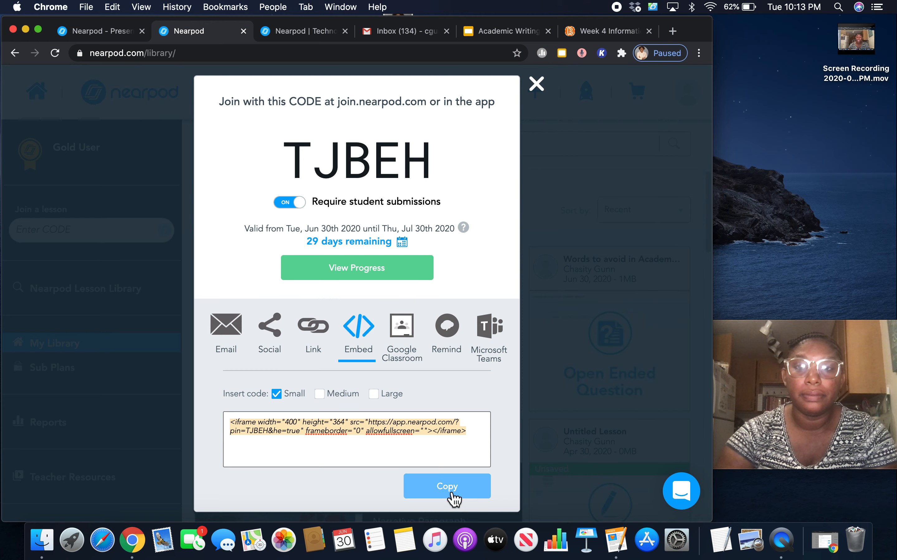
# Switch to the Week 4 Information course page in Desire2Learn and open it for HTML editing
pyautogui.click(599, 33)
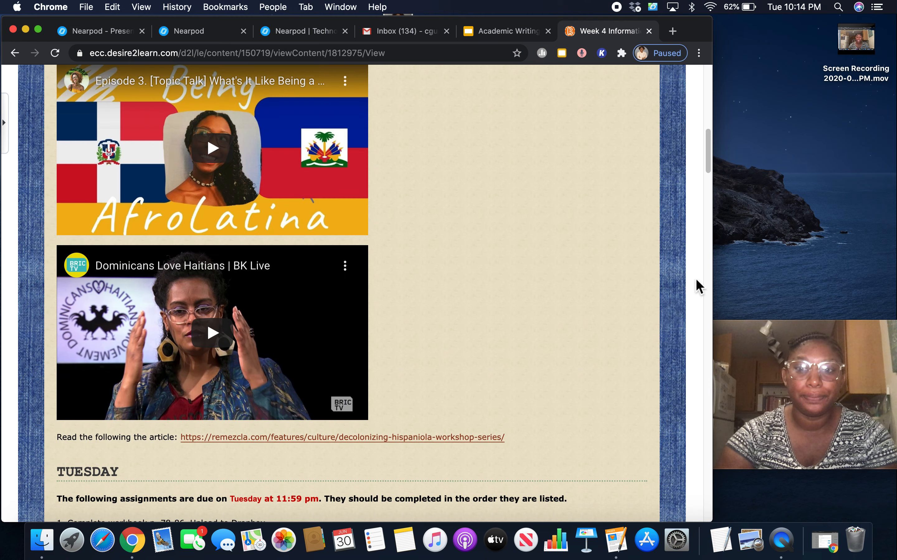
pyautogui.moveTo(708, 151); pyautogui.dragTo(693, 88)
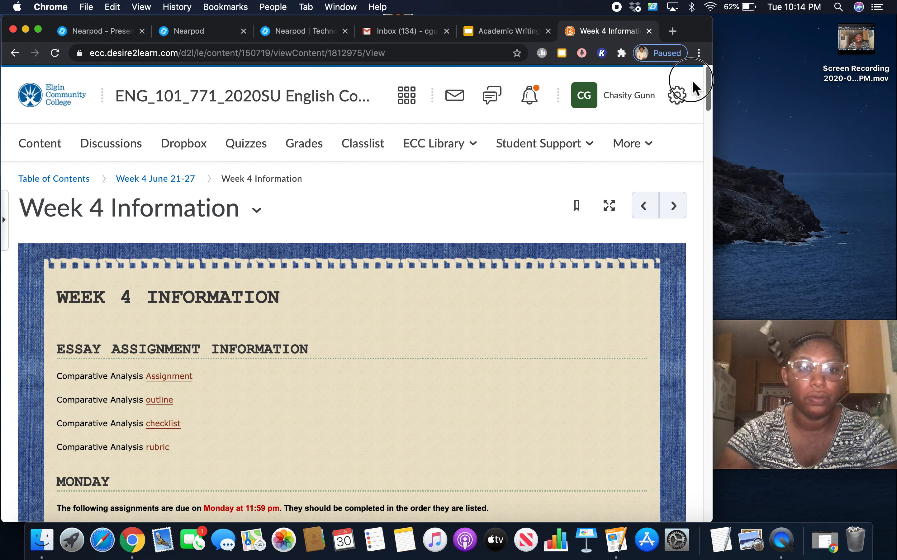
pyautogui.click(257, 209)
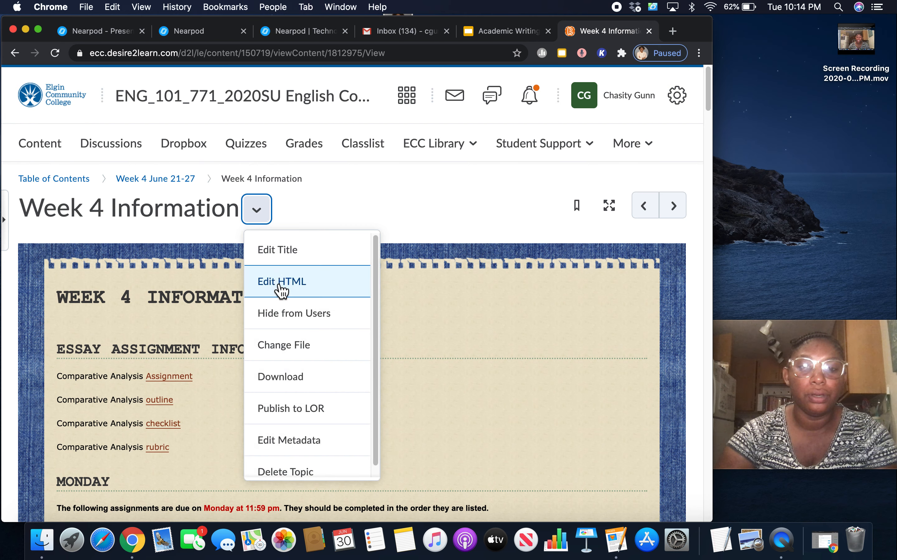
pyautogui.click(280, 284)
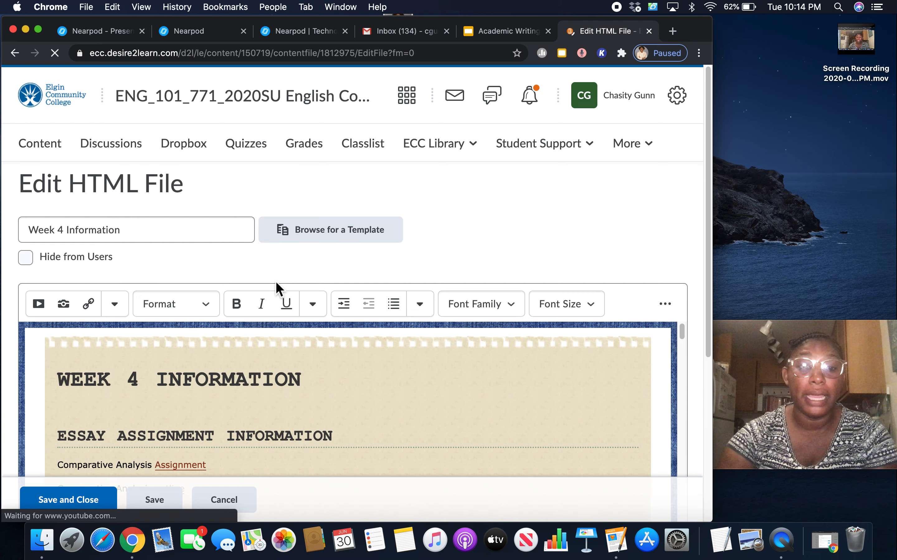
# View the embed code entry form in the page editor, dismiss it without inserting code, and save and close the page
pyautogui.click(39, 305)
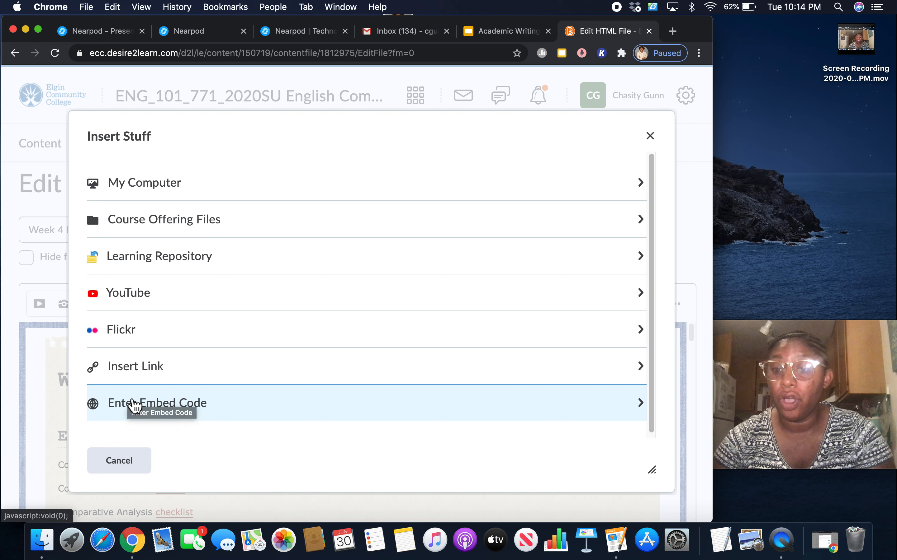
pyautogui.click(134, 404)
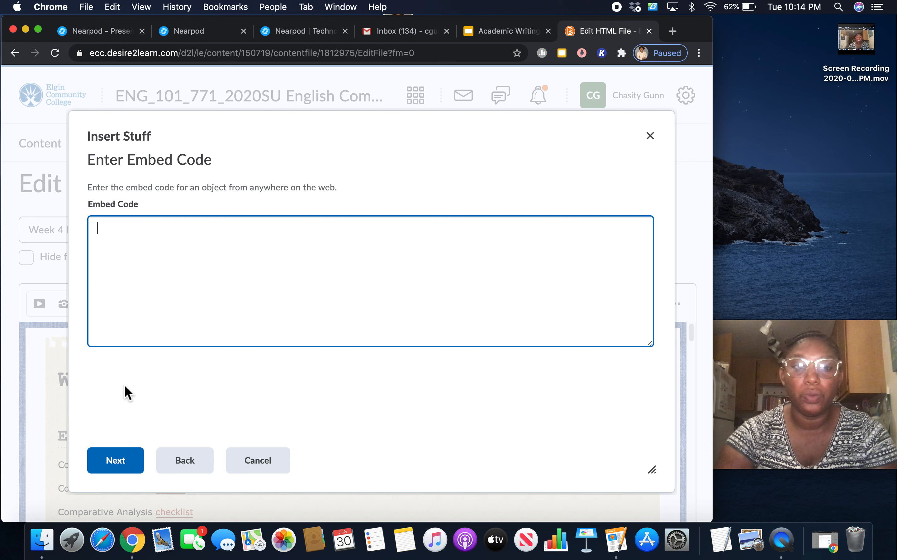
pyautogui.click(651, 137)
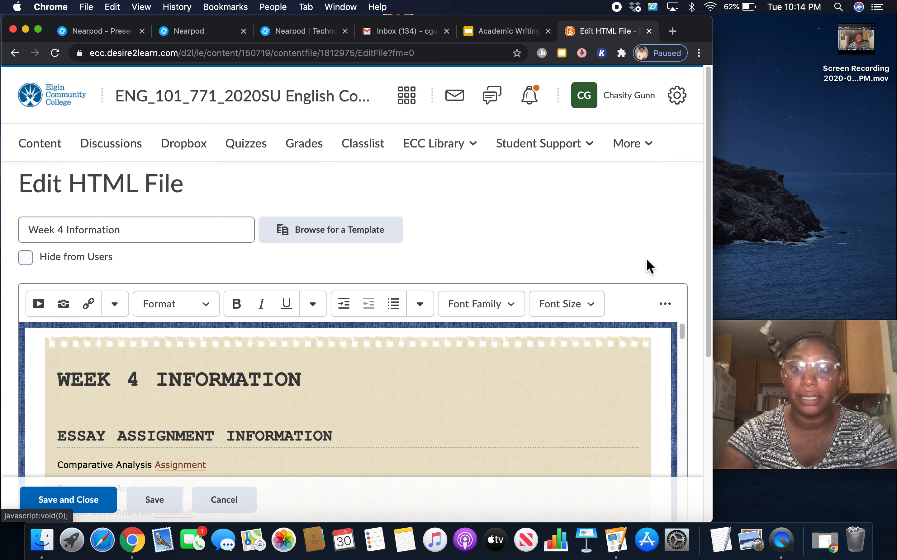
pyautogui.click(50, 503)
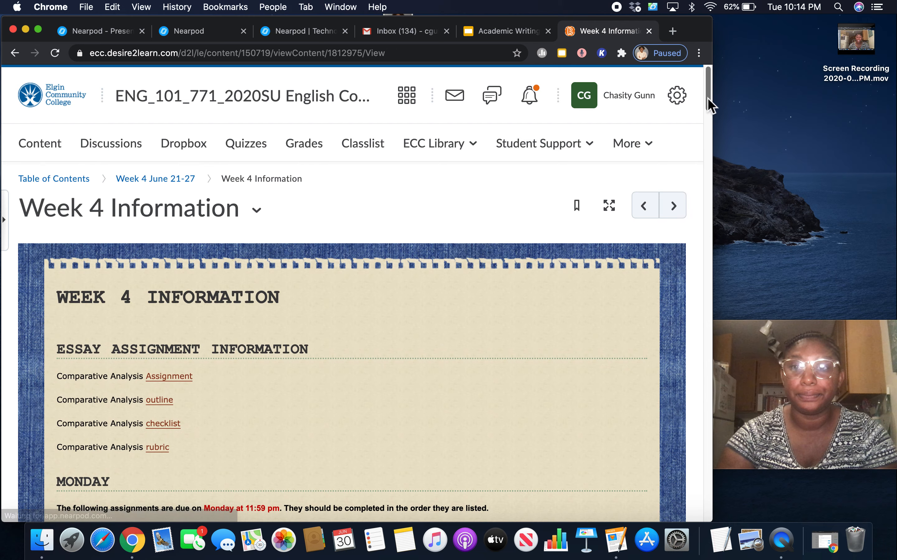
# Examine the Comparison & Contrast lesson embedded in the Week 4 Information page, and switch back to Nearpod to close the lesson's share window
pyautogui.moveTo(706, 105); pyautogui.dragTo(648, 484)
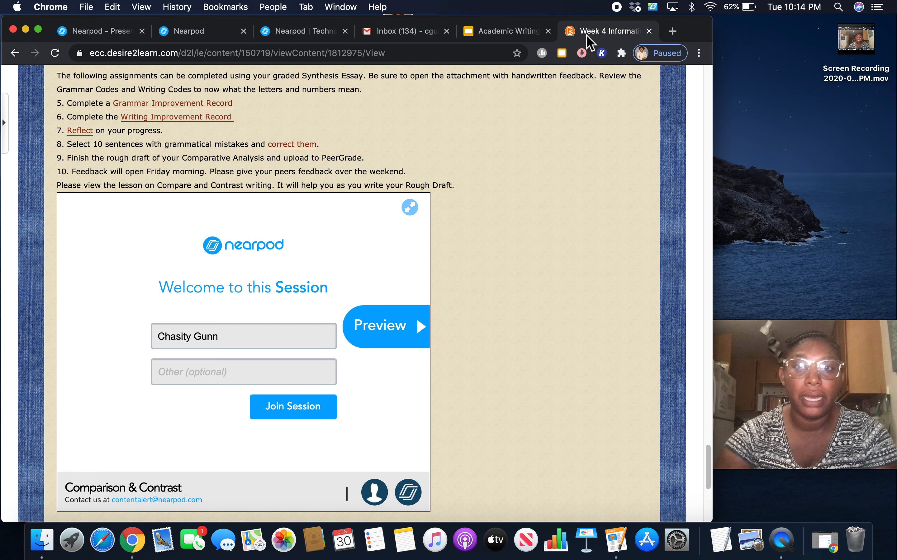
pyautogui.click(289, 32)
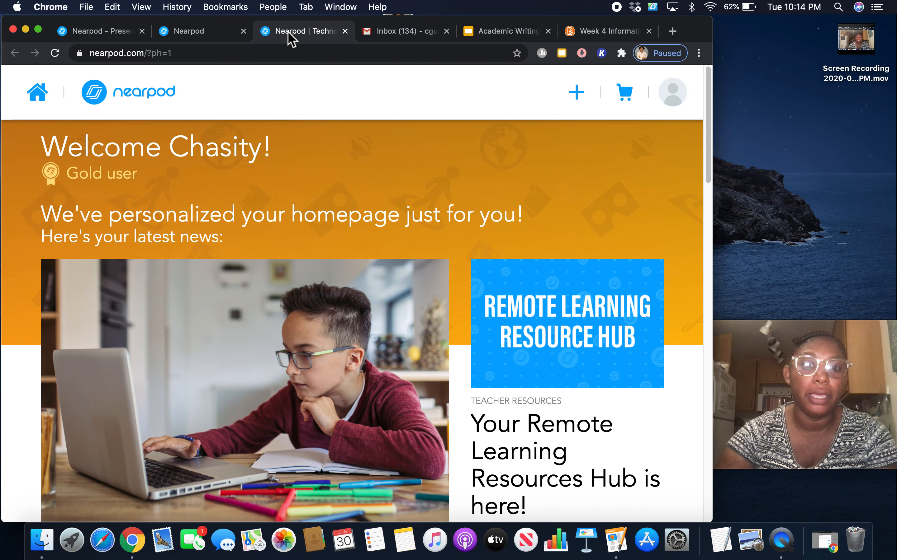
pyautogui.click(202, 32)
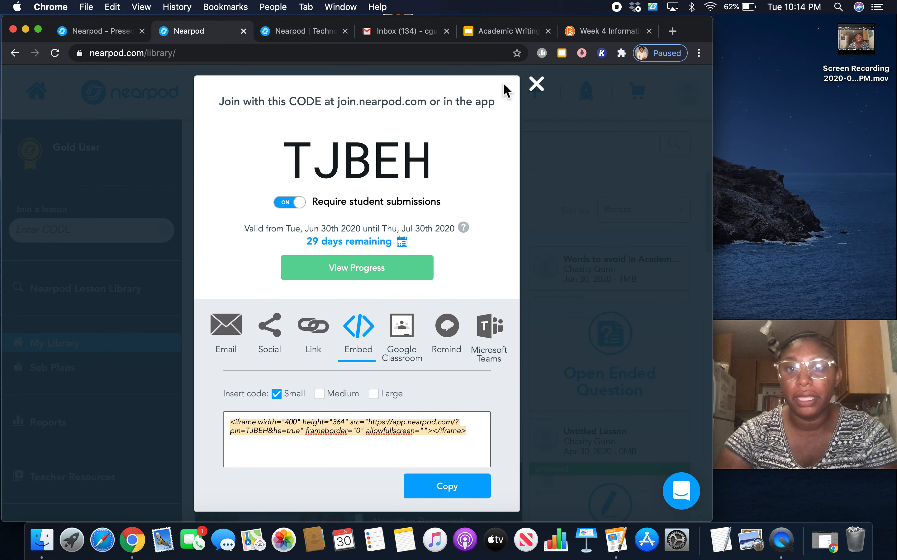
pyautogui.click(536, 84)
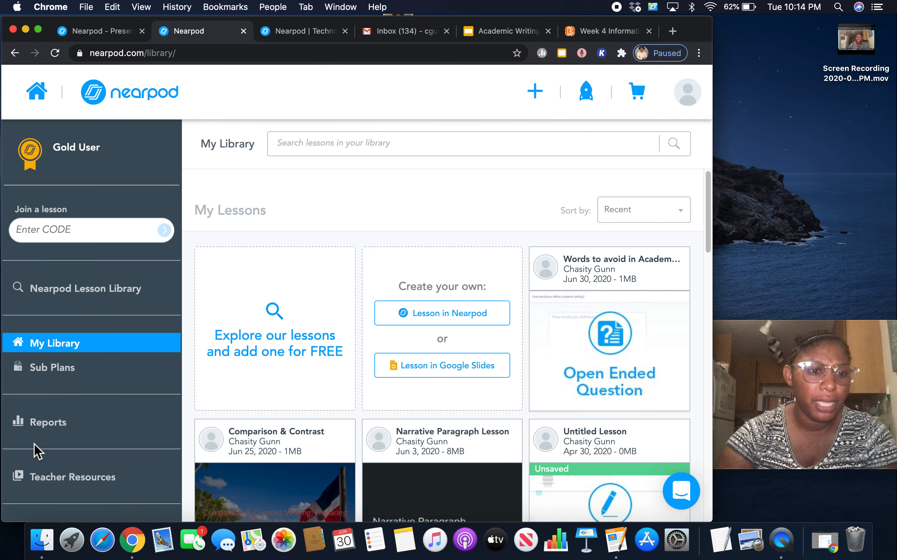
# View the post-session report for the Comparison & Contrast session from 2020-6-25, including its summary and student engagement details, and close it
pyautogui.click(39, 428)
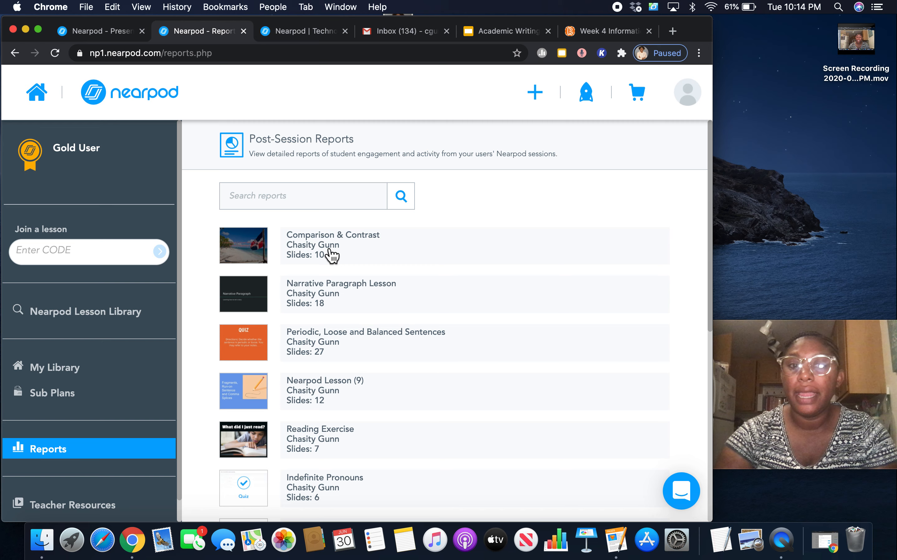
pyautogui.click(331, 256)
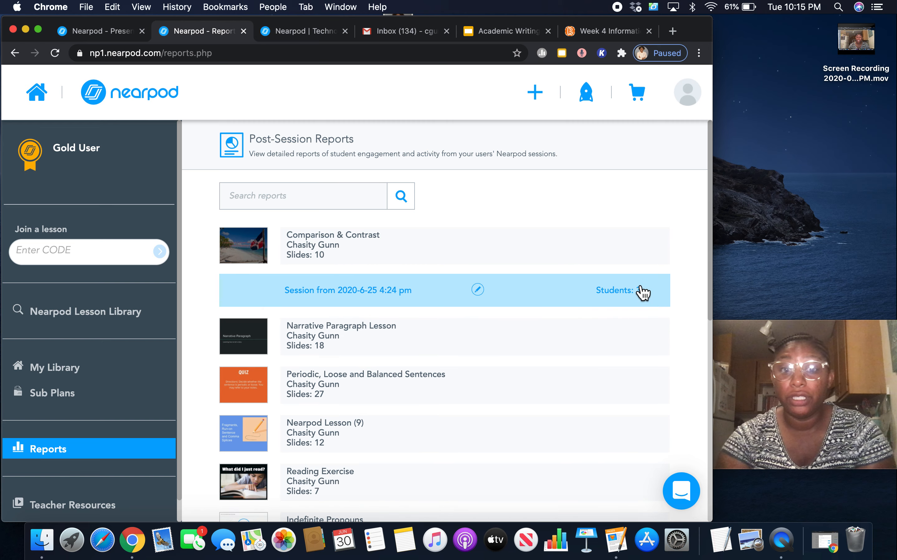
pyautogui.click(639, 296)
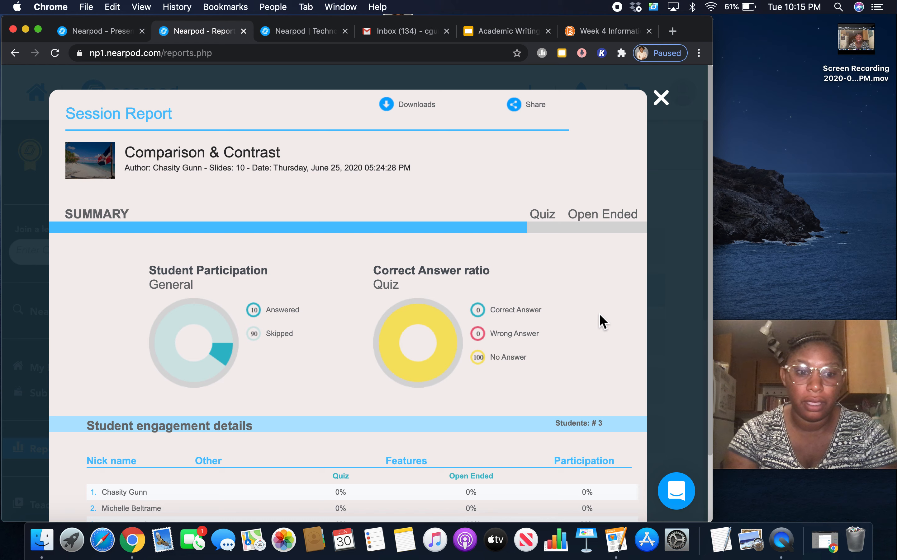
pyautogui.scroll(-5, 599, 320)
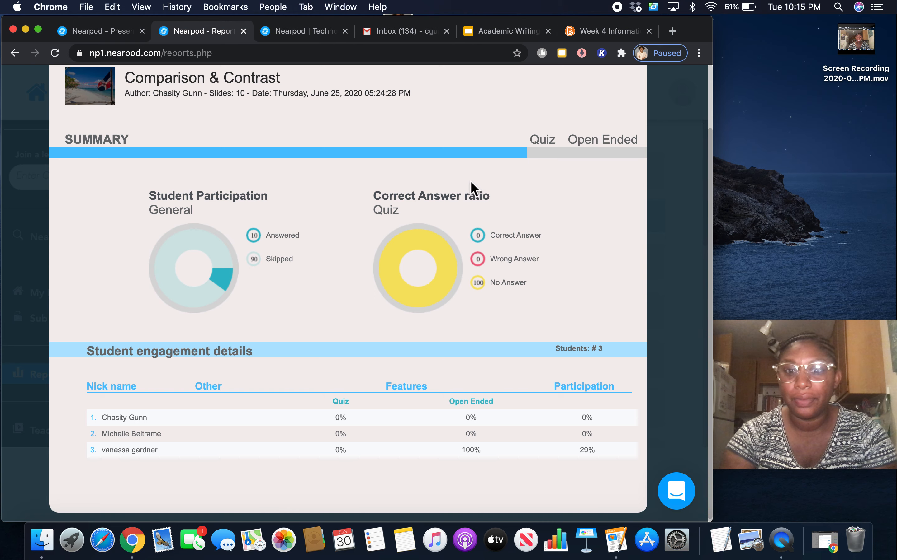
pyautogui.scroll(5, 508, 200)
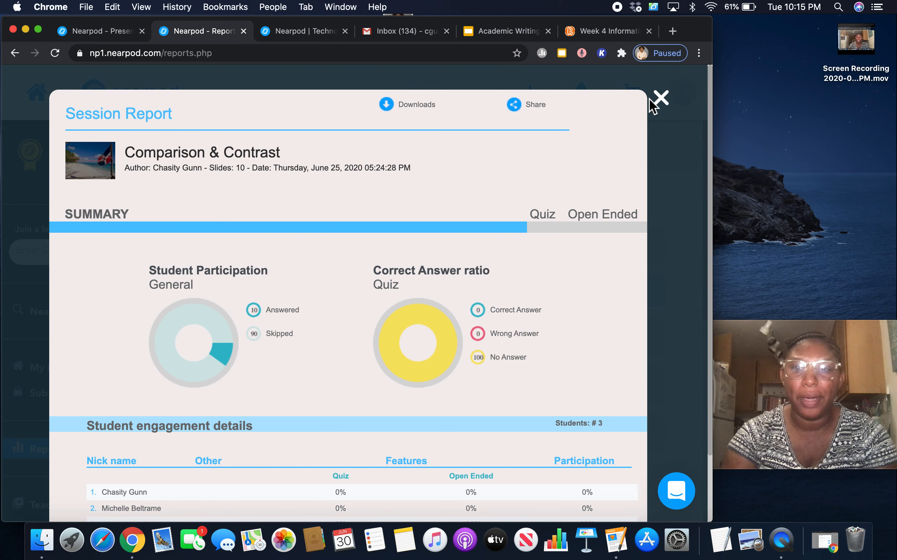
pyautogui.click(661, 105)
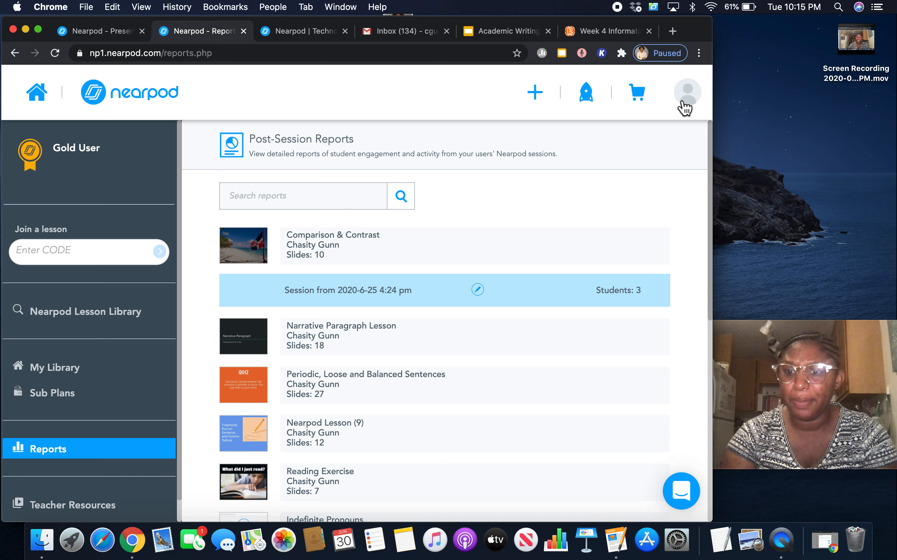
# Open the Nearpod account's lesson settings and review the advanced options, from Immersive Reader to required student submissions
pyautogui.click(690, 100)
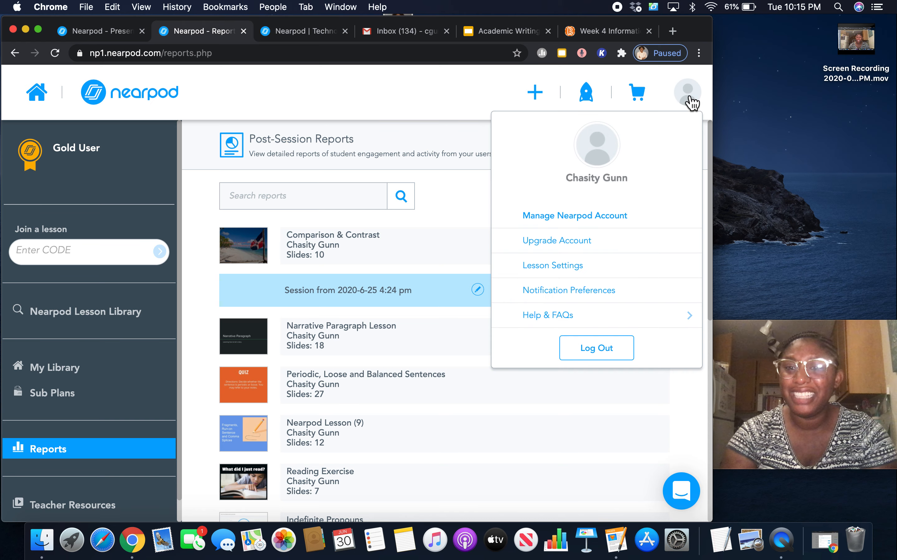
pyautogui.click(561, 266)
pyautogui.scroll(-10, 552, 459)
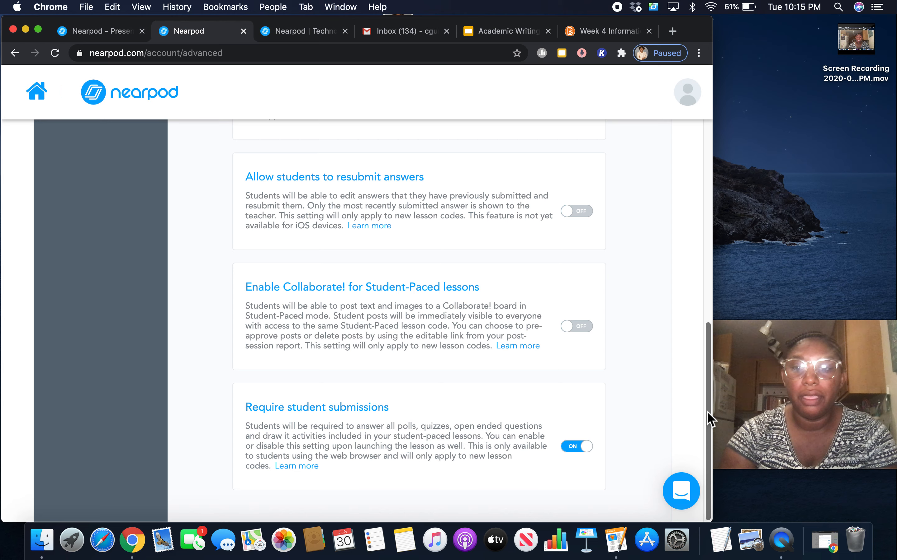
pyautogui.moveTo(709, 412); pyautogui.dragTo(677, 420)
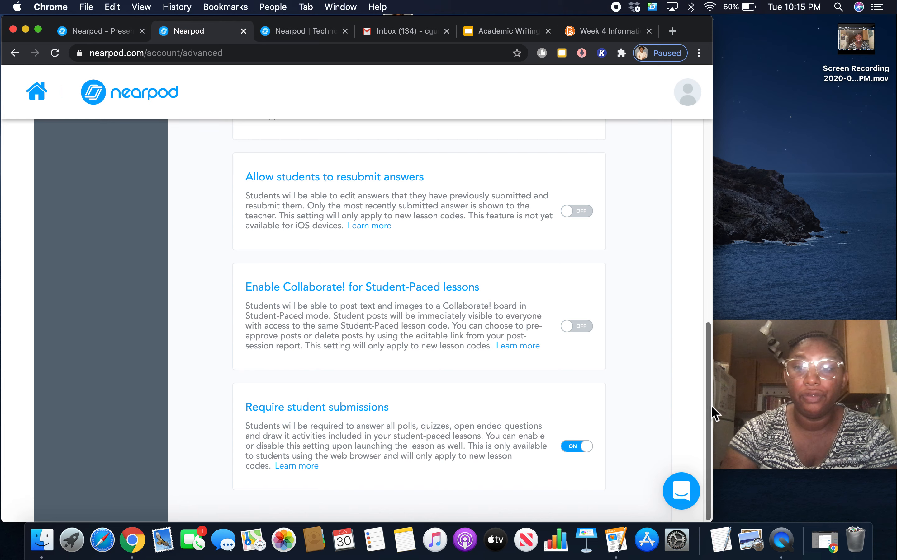
pyautogui.moveTo(706, 412); pyautogui.dragTo(696, 243)
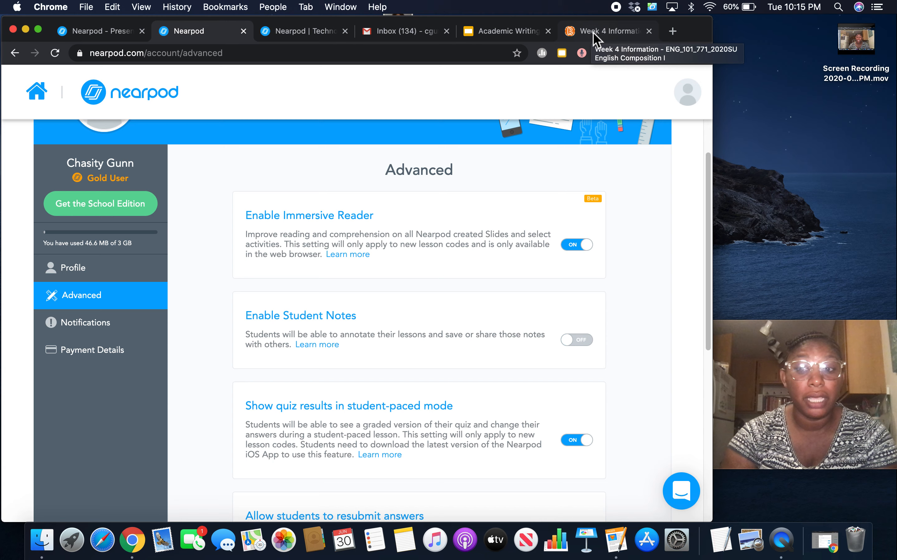
# Switch to the Academic Writing exercises presentation in Google Slides and display the options of the Nearpod add-on
pyautogui.click(499, 32)
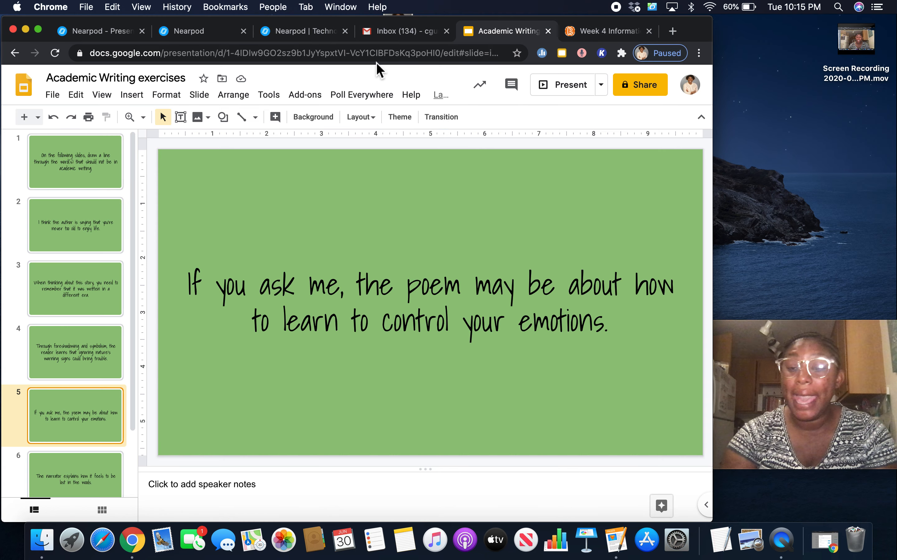
pyautogui.click(306, 97)
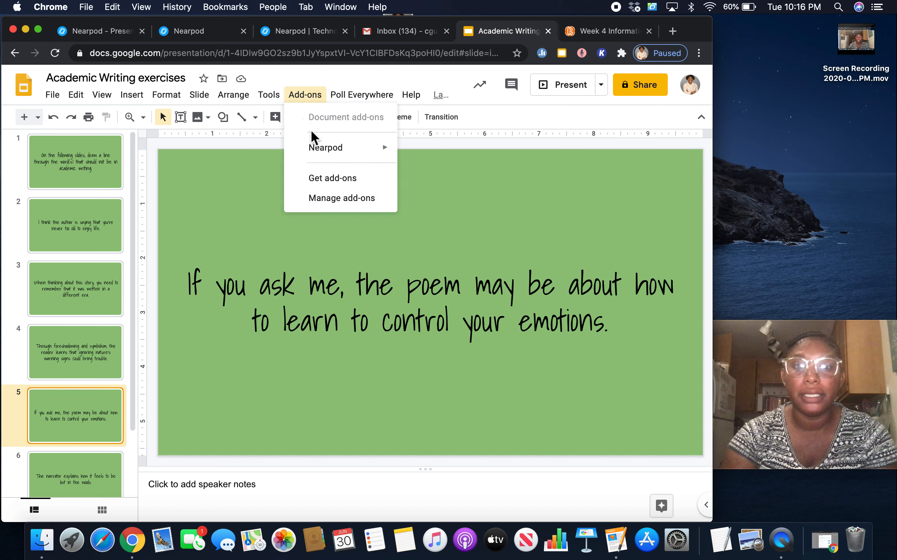
pyautogui.moveTo(321, 158)
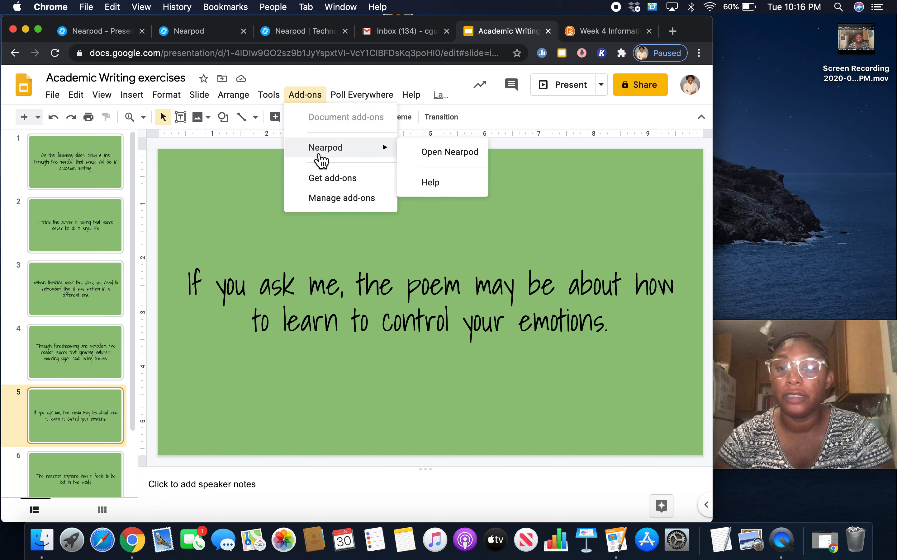